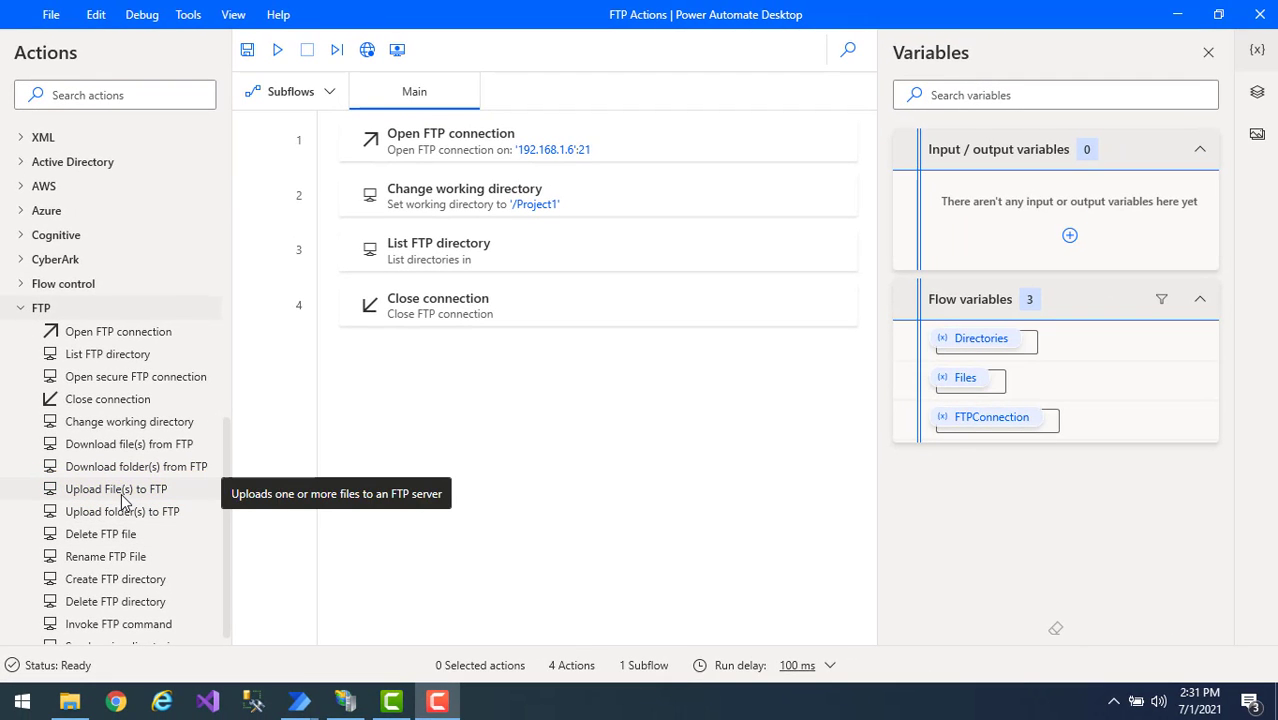
Insert an Upload File(s) to FTP action between steps 3 and 4, using %FTPConnection%
drag(124, 500, 492, 276)
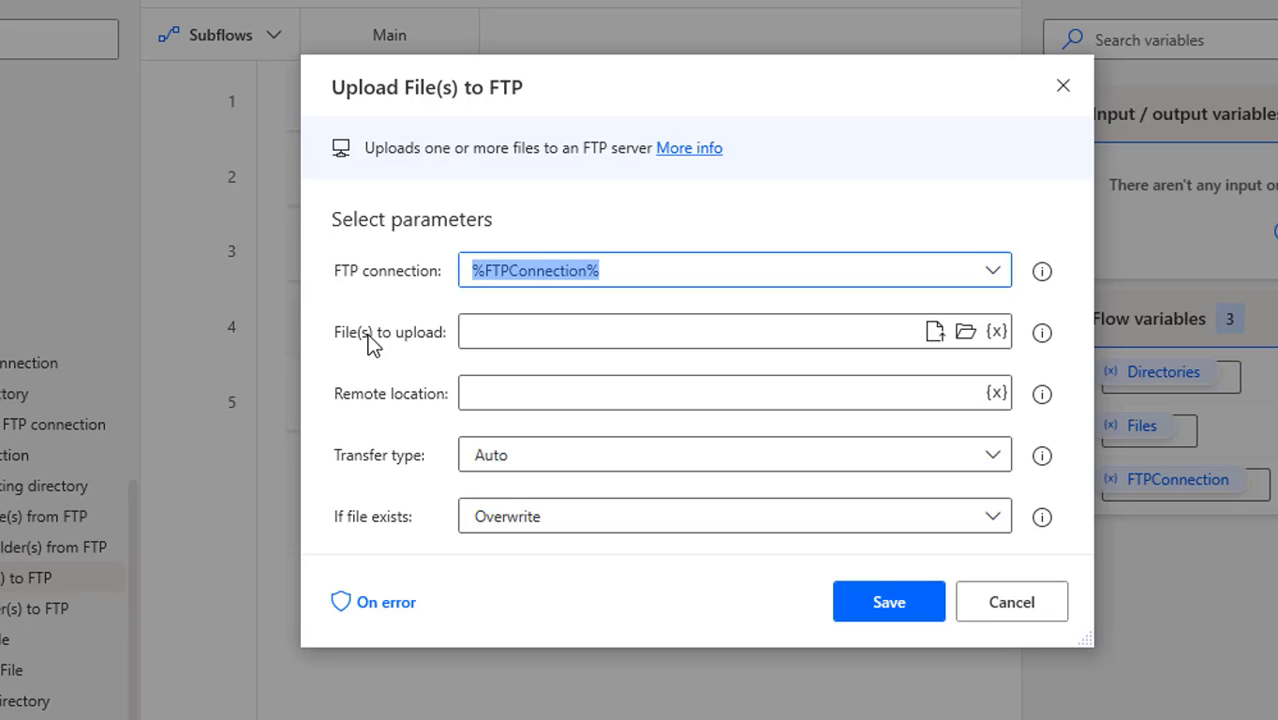
Browse to E:\LearnRPA\Reports and choose RPAReports.xlsx as the file to upload
click(936, 335)
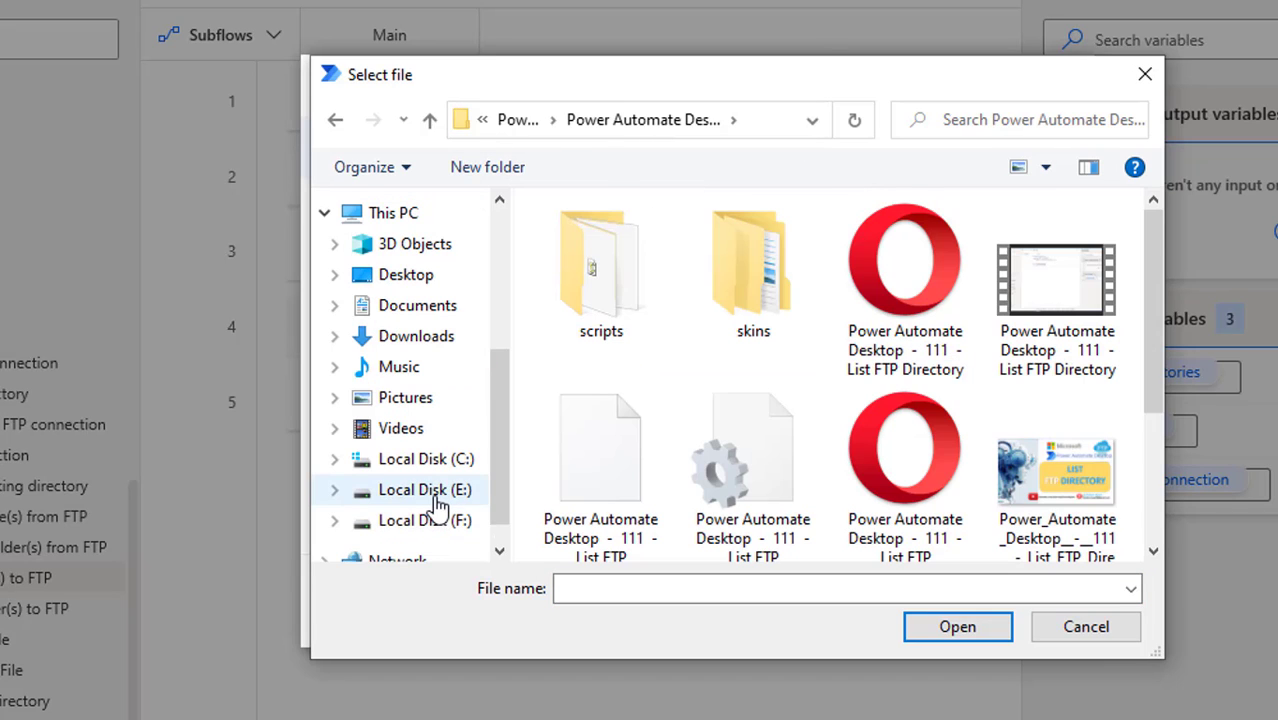
click(440, 492)
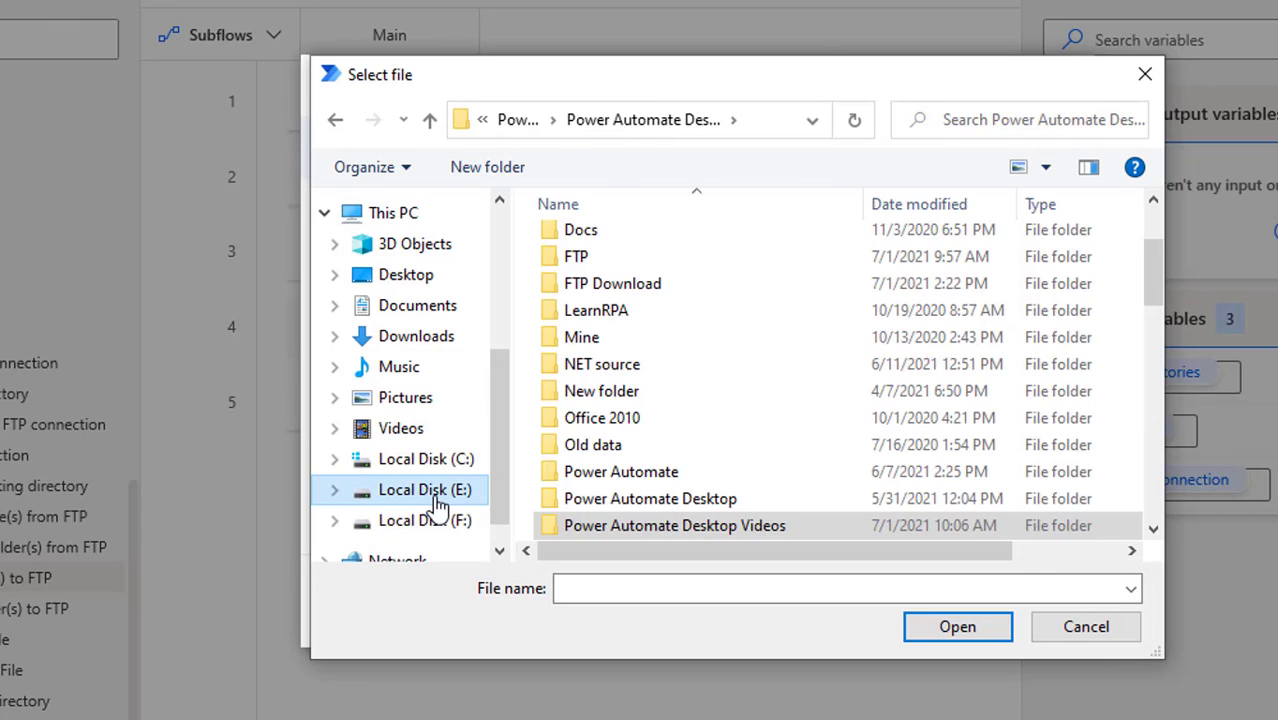
double_click(620, 318)
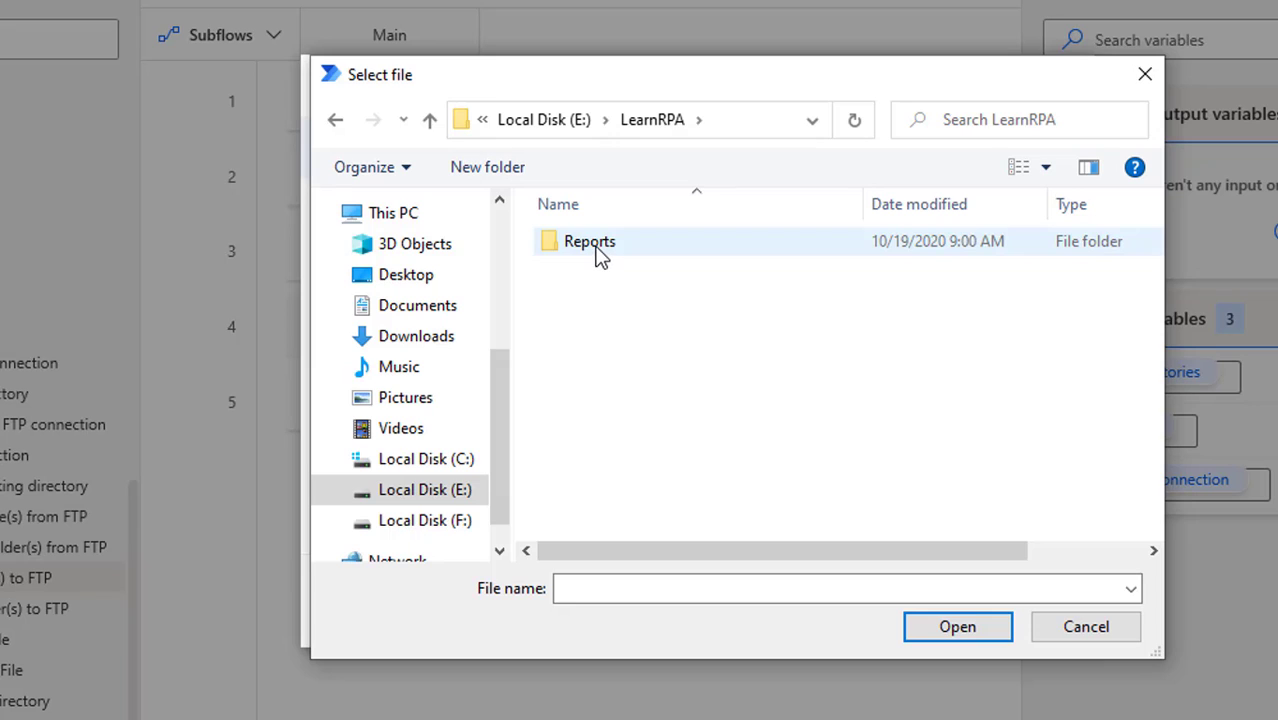
double_click(599, 256)
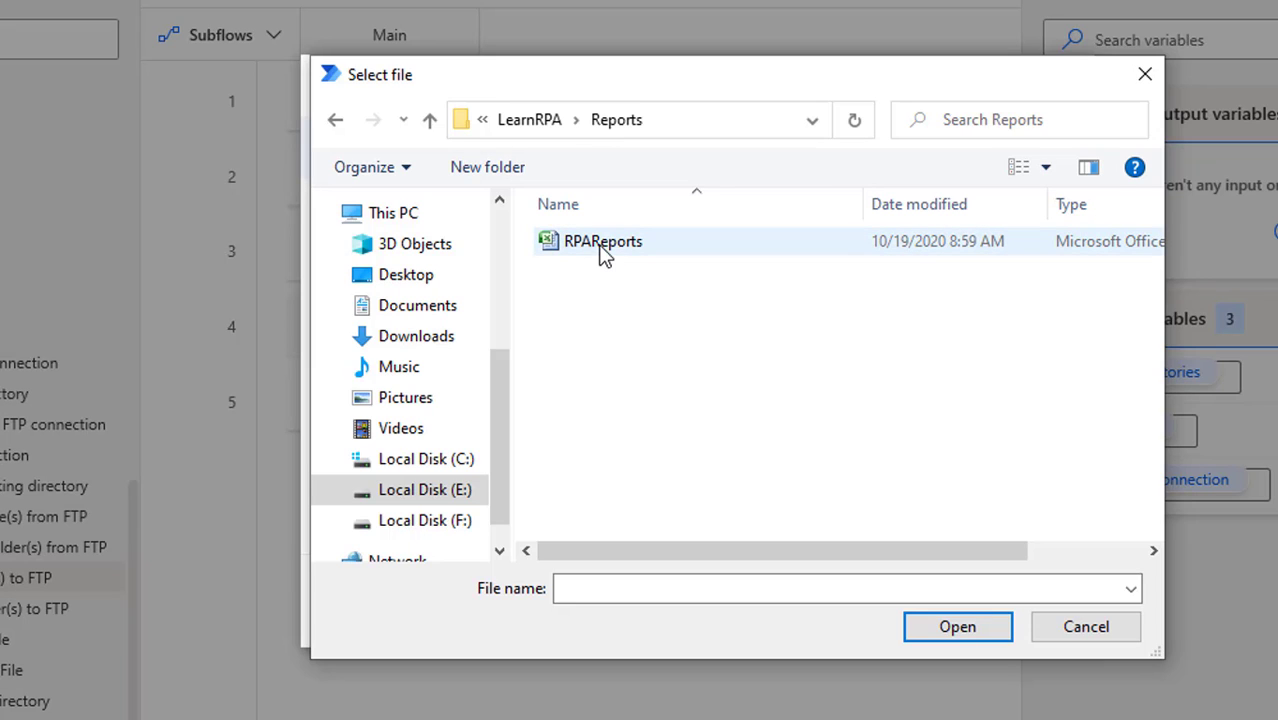
click(606, 252)
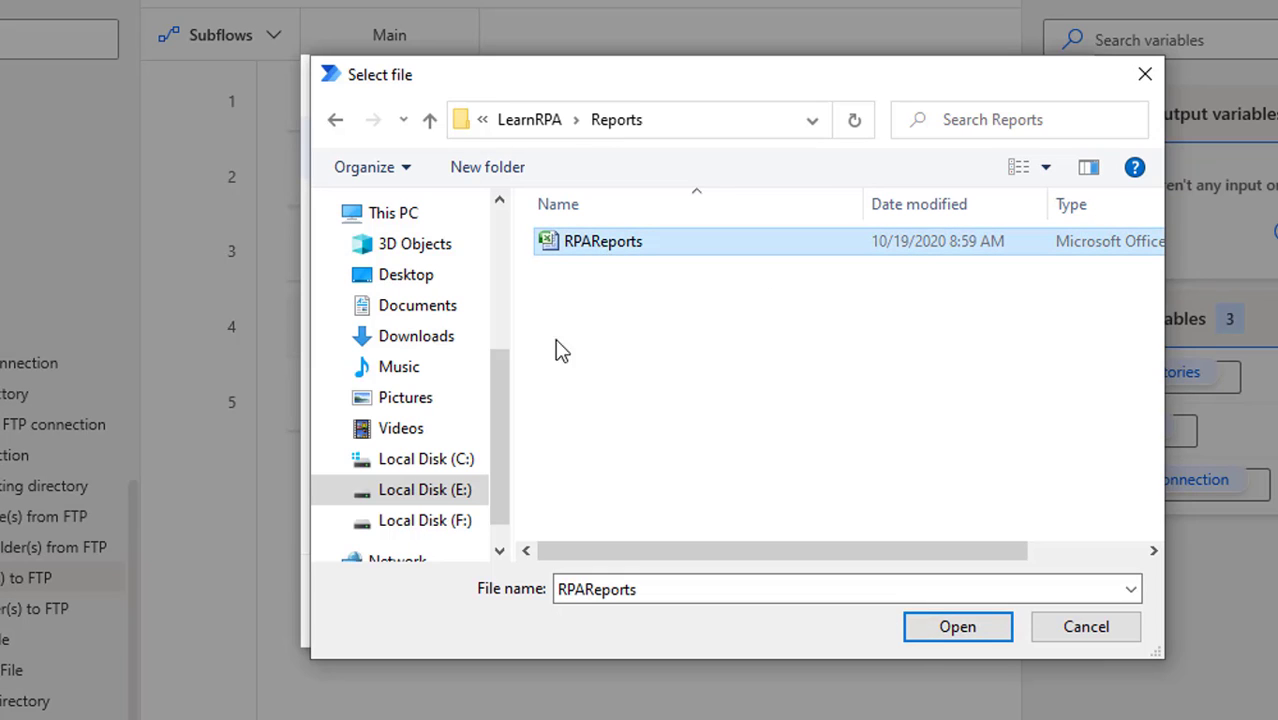
click(946, 632)
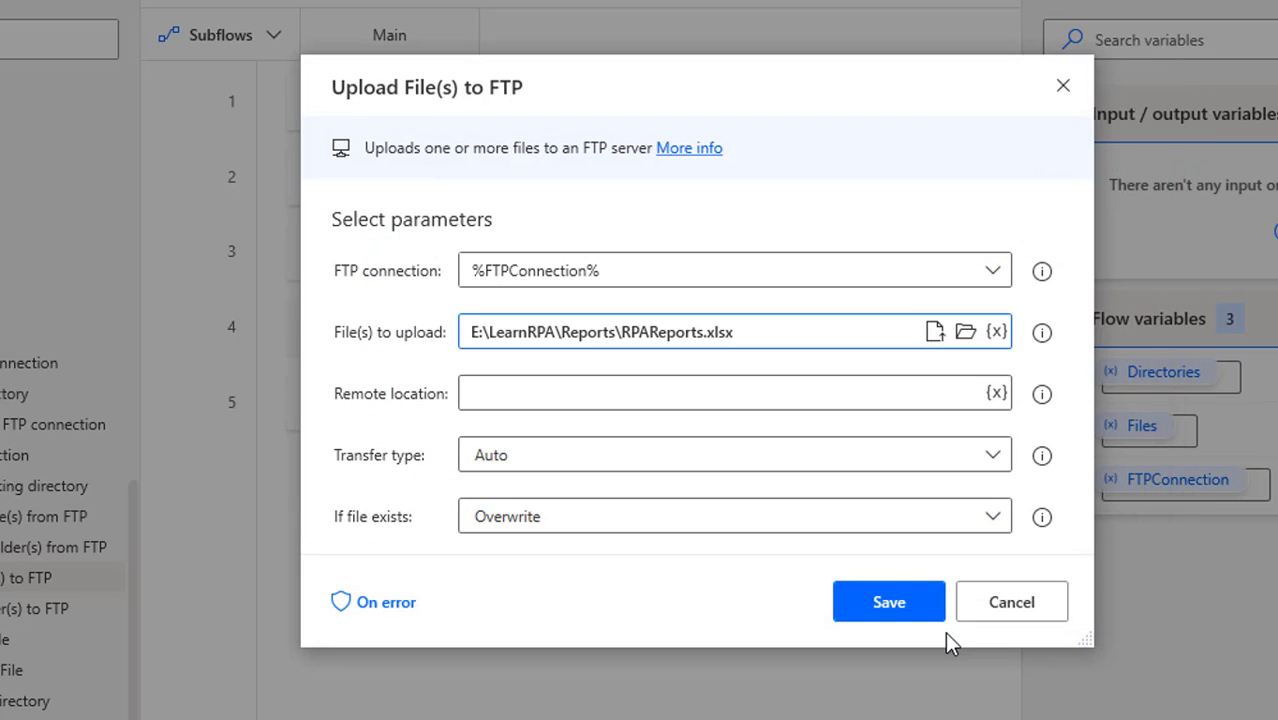
Swap the upload source for the Docs folder on Local Disk (E:)
click(966, 332)
scroll(740, 400, down, 2)
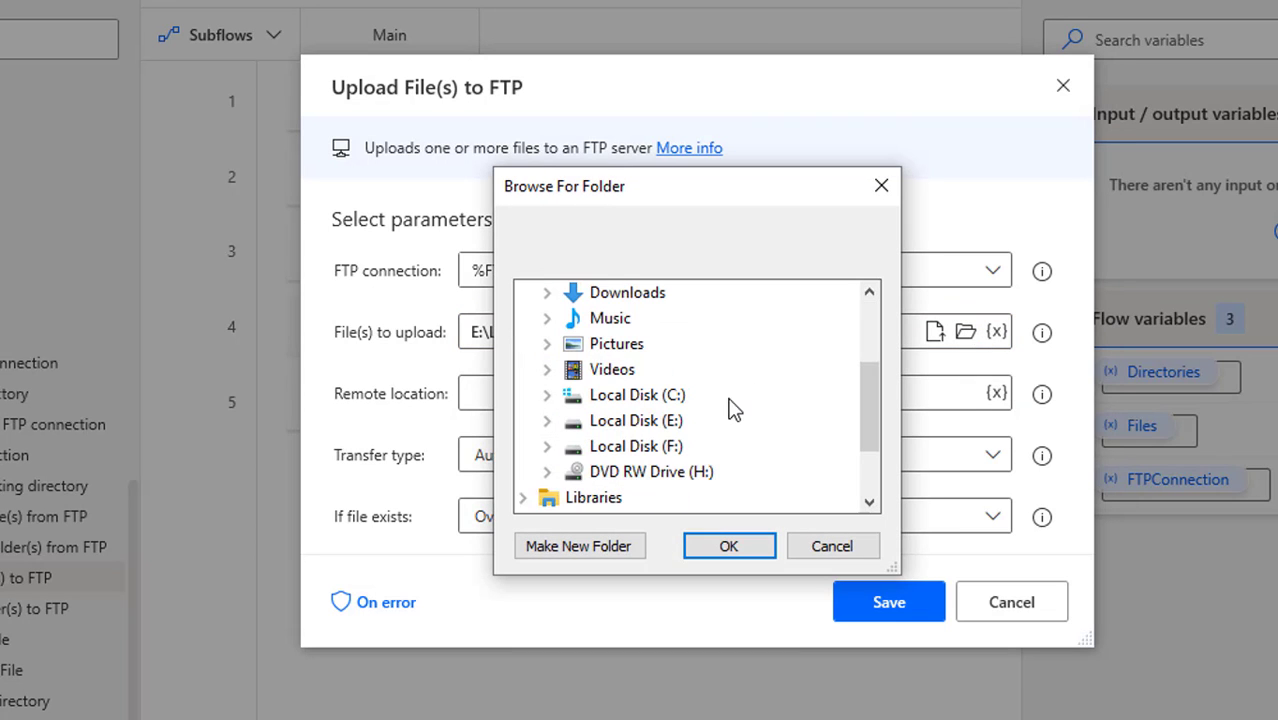
click(547, 420)
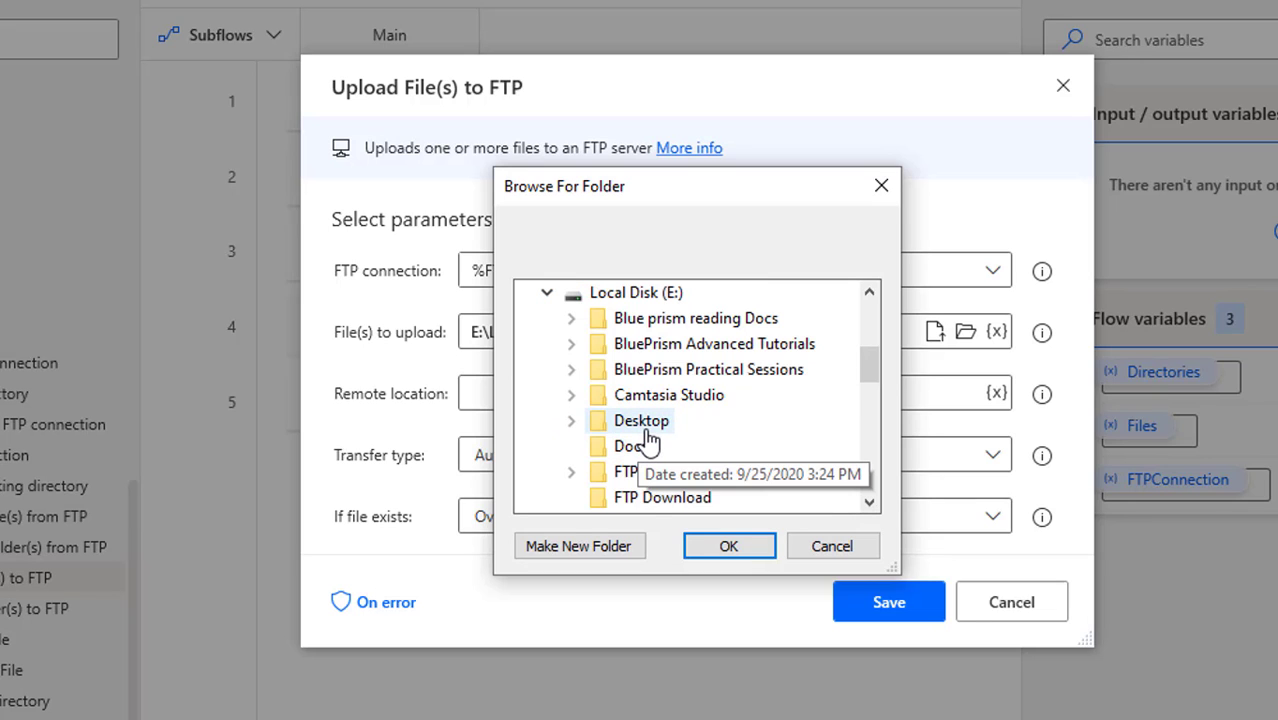
scroll(648, 440, down, 1)
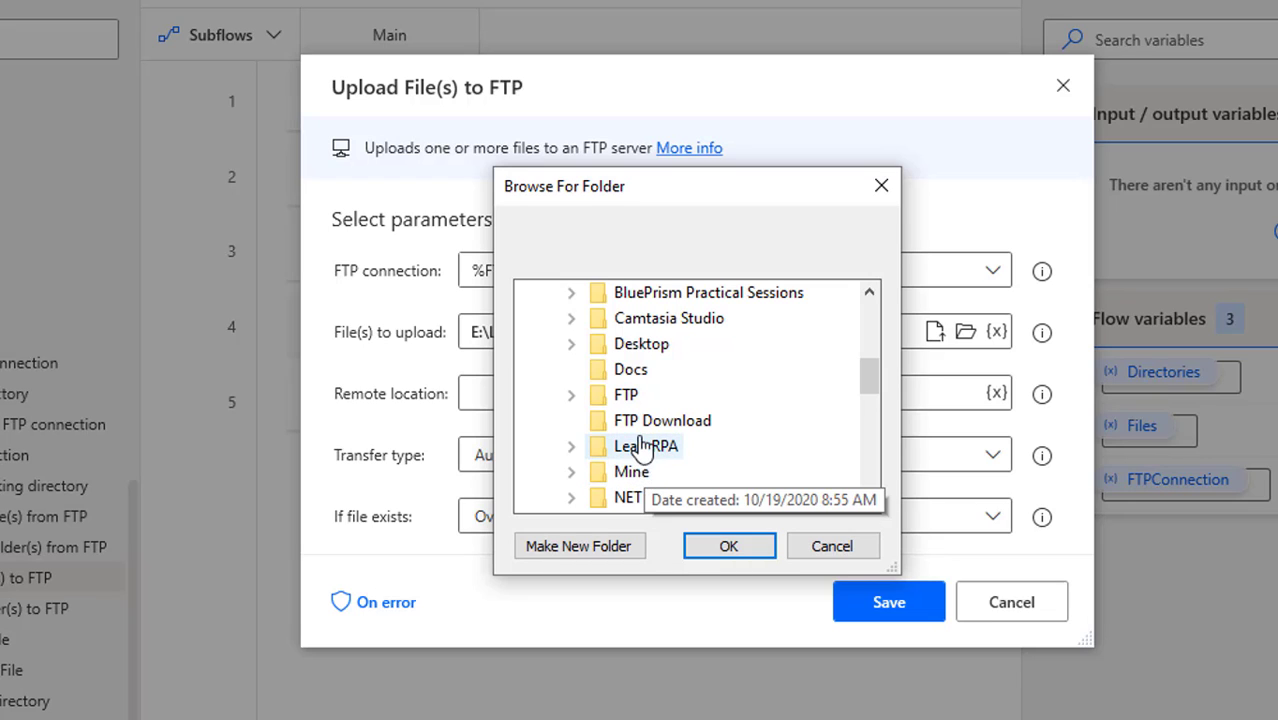
scroll(660, 460, down, 1)
click(628, 294)
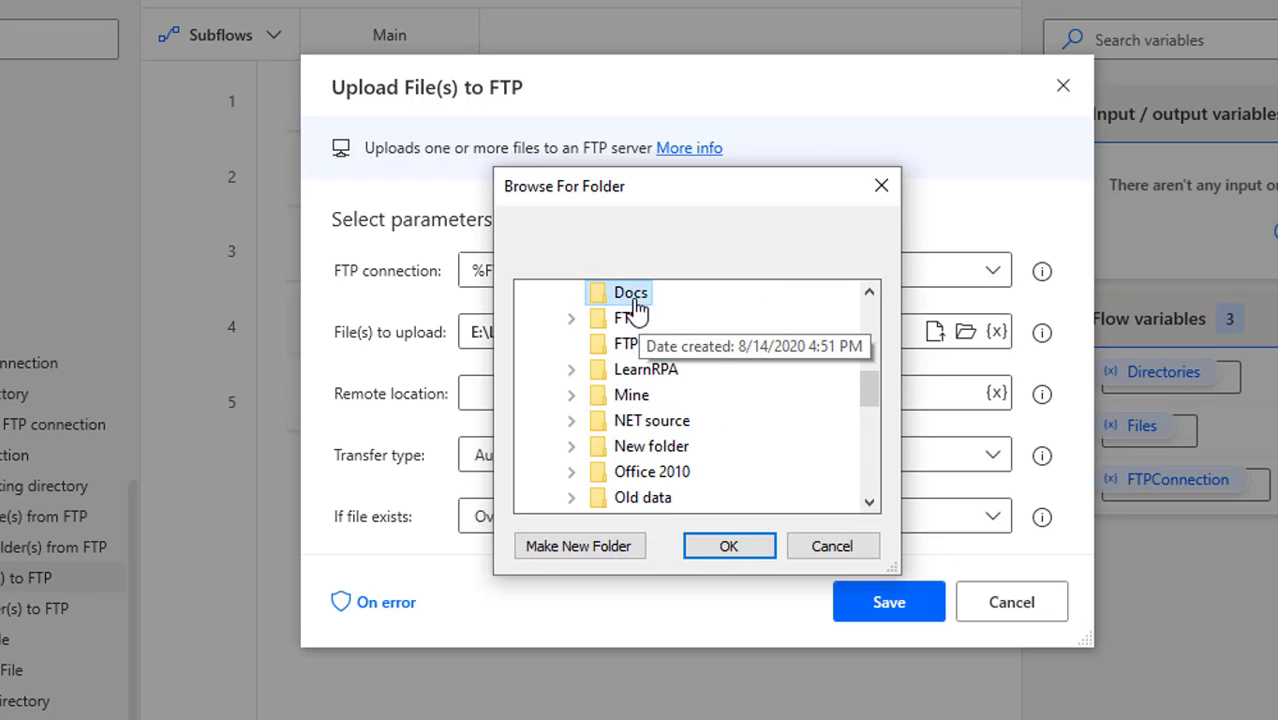
click(737, 553)
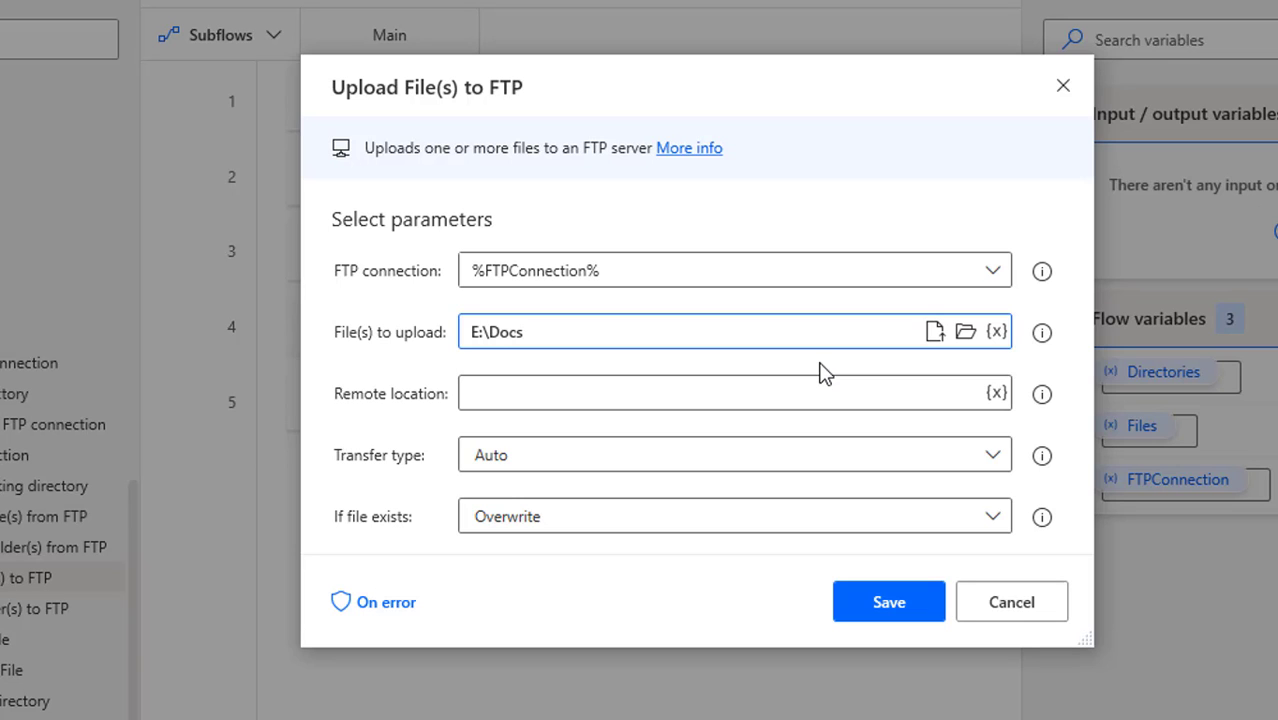
Browse back to E:\LearnRPA\Reports and pick RPAReports.xlsx again, replacing E:\Docs
click(937, 338)
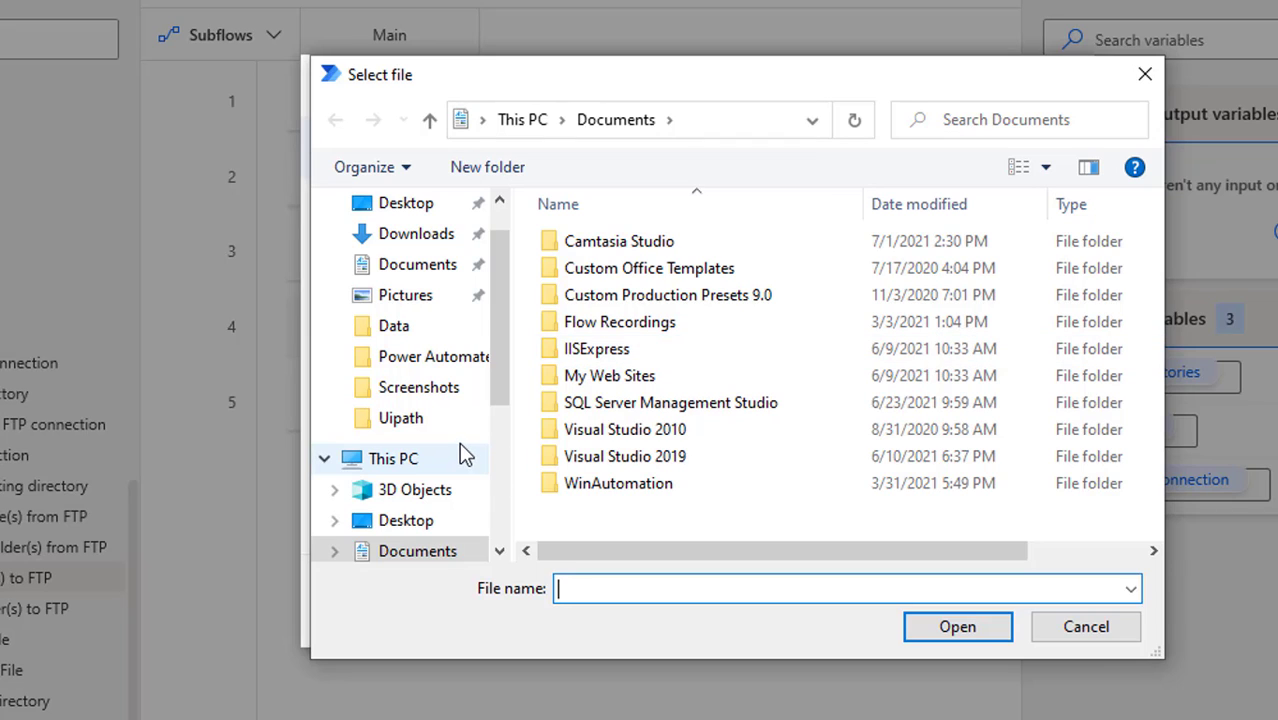
scroll(462, 460, down, 3)
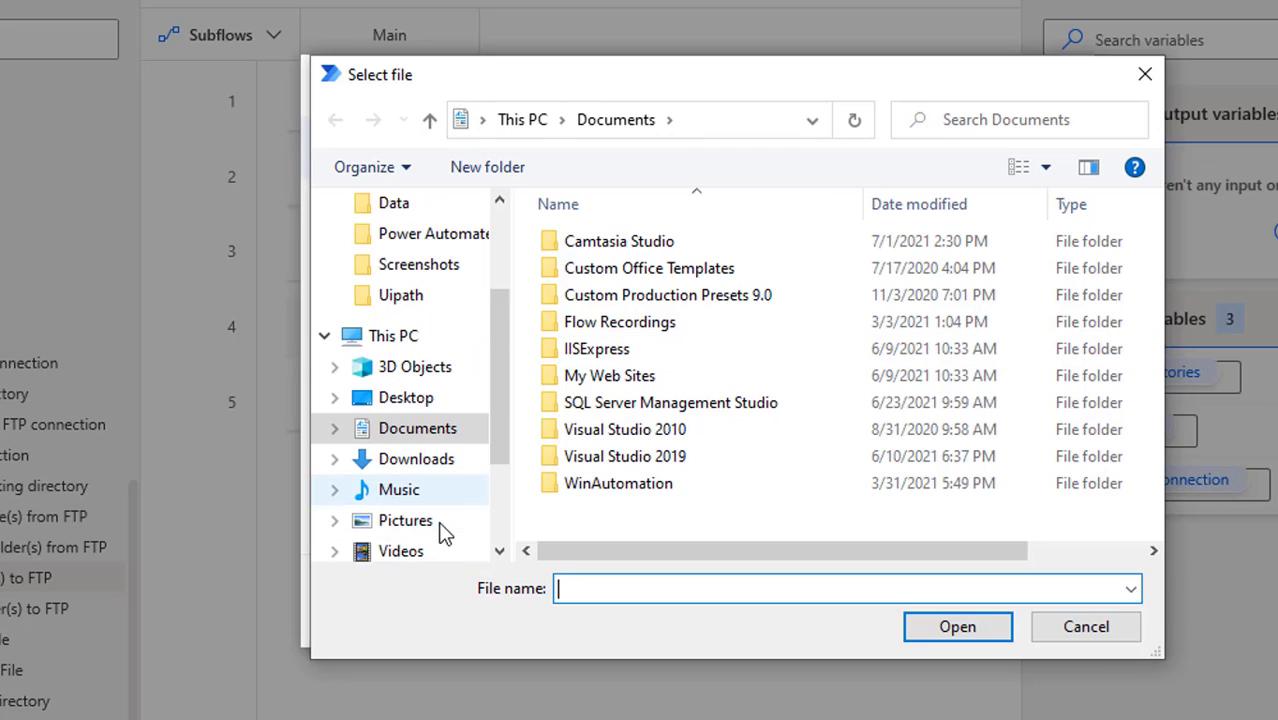
scroll(445, 533, down, 2)
click(450, 521)
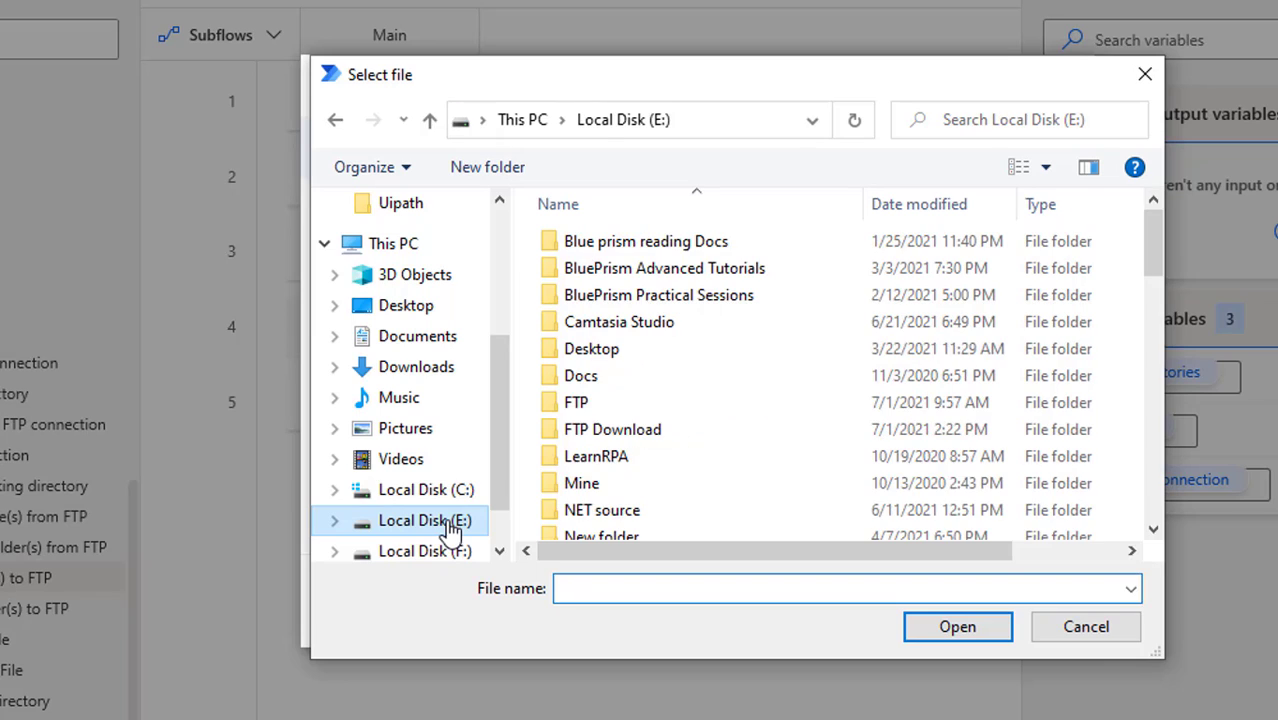
scroll(670, 432, down, 1)
click(600, 394)
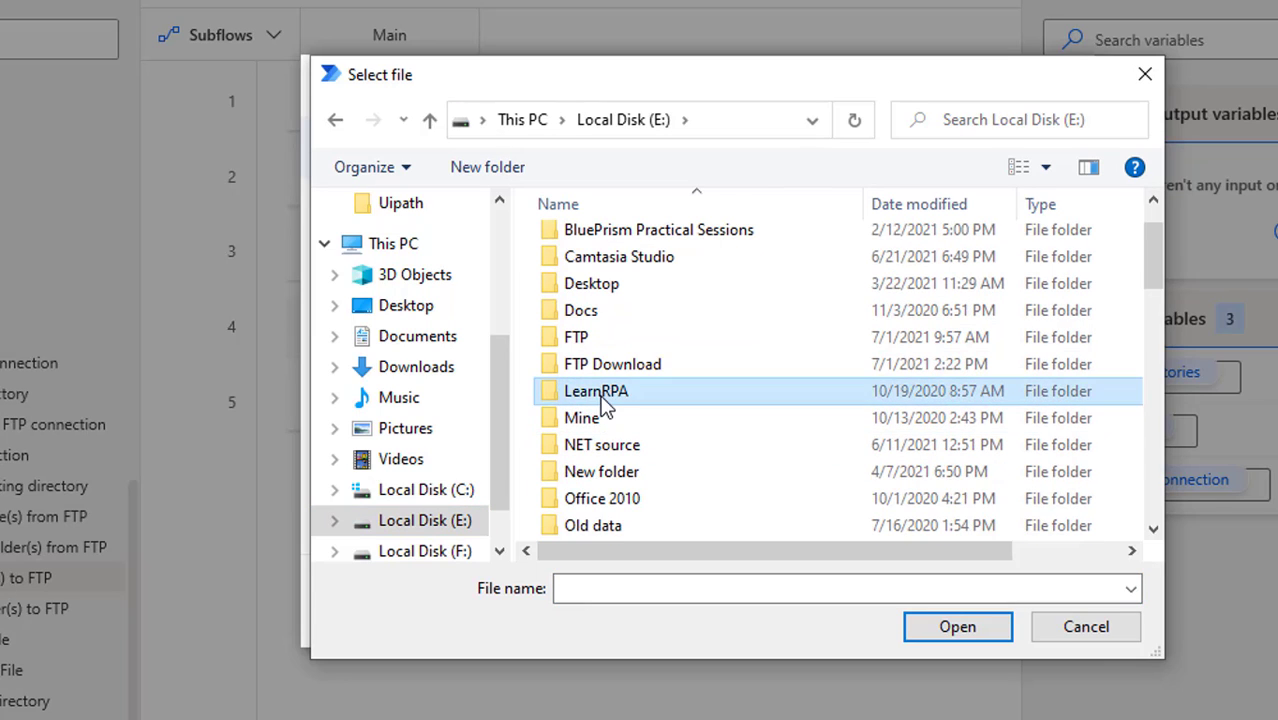
double_click(600, 394)
double_click(605, 254)
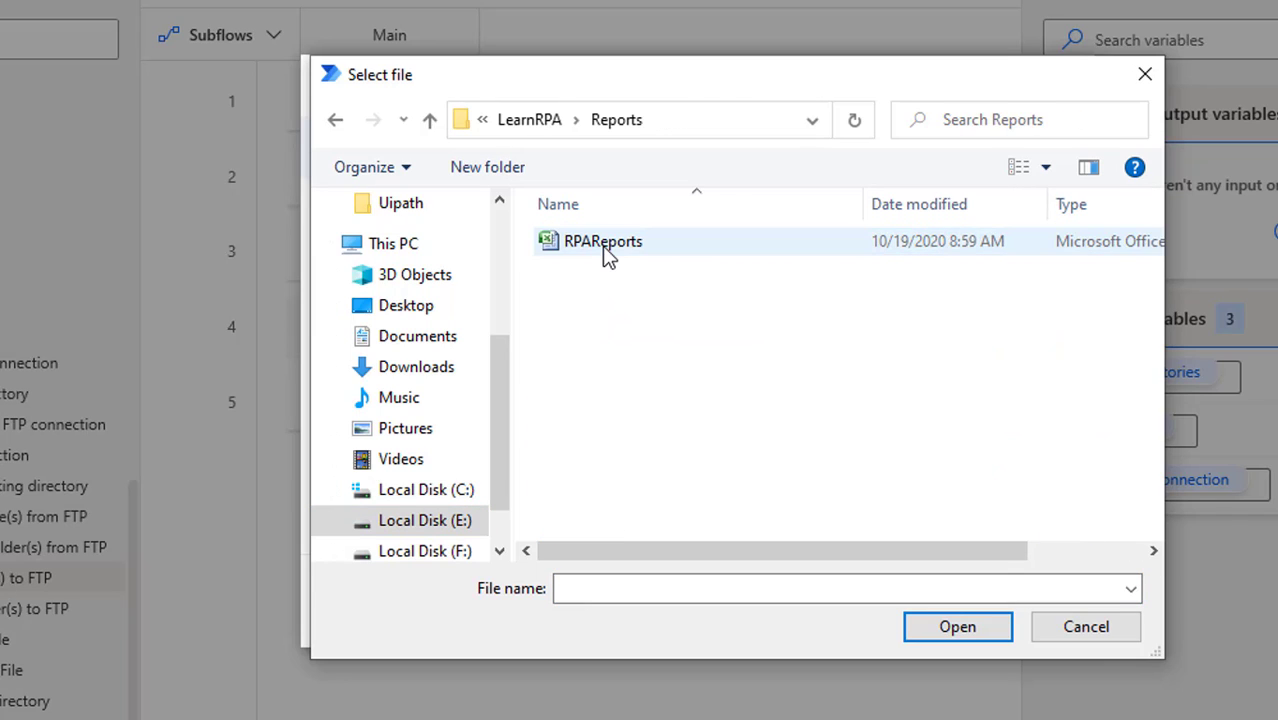
click(605, 252)
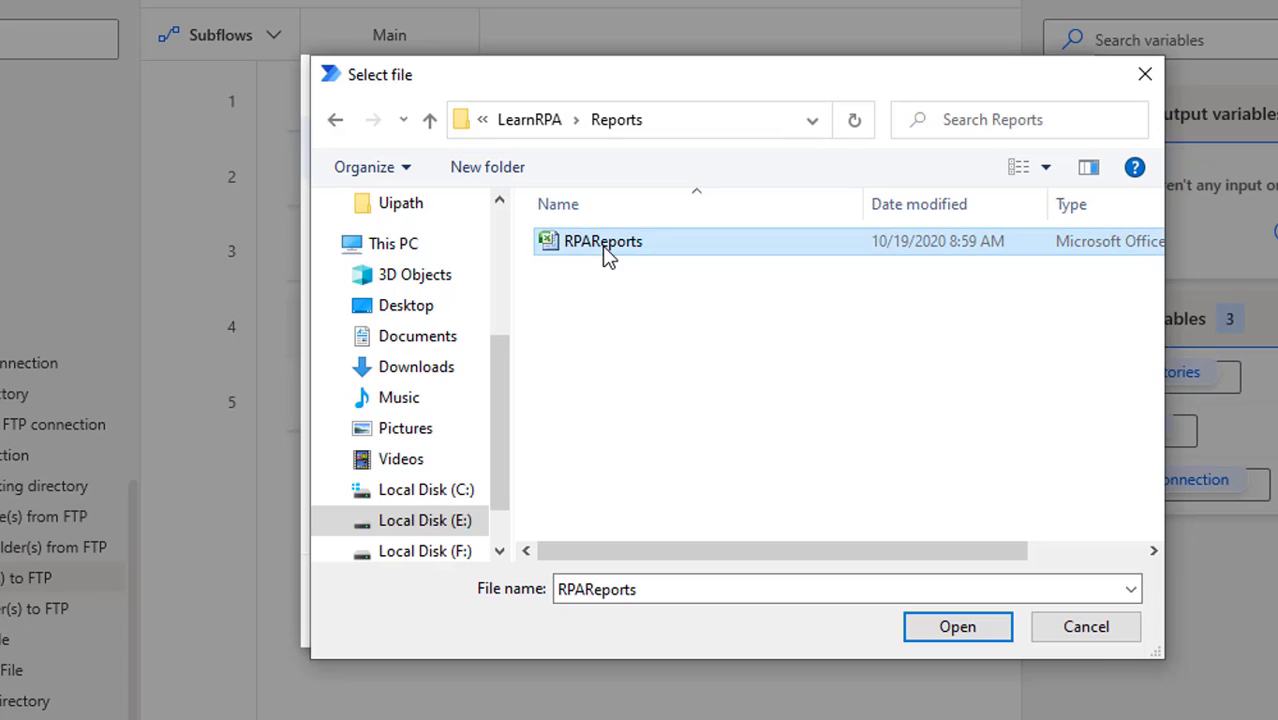
click(958, 628)
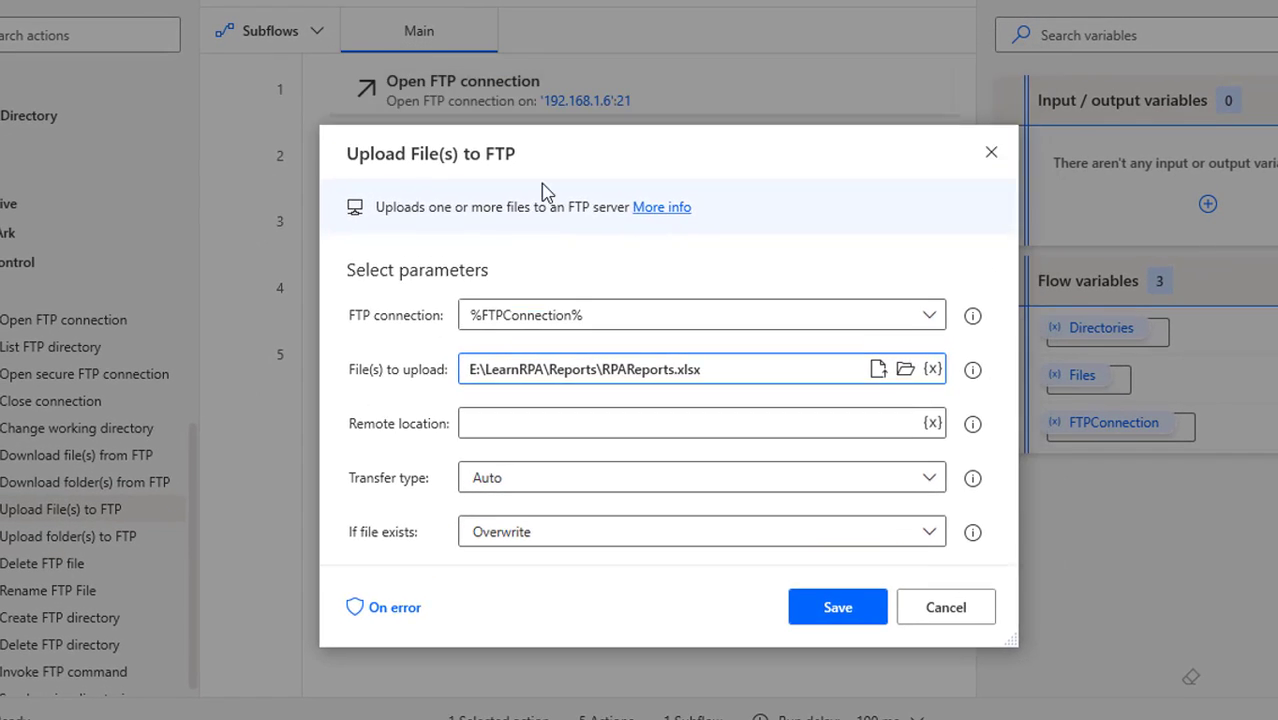
drag(543, 190, 522, 243)
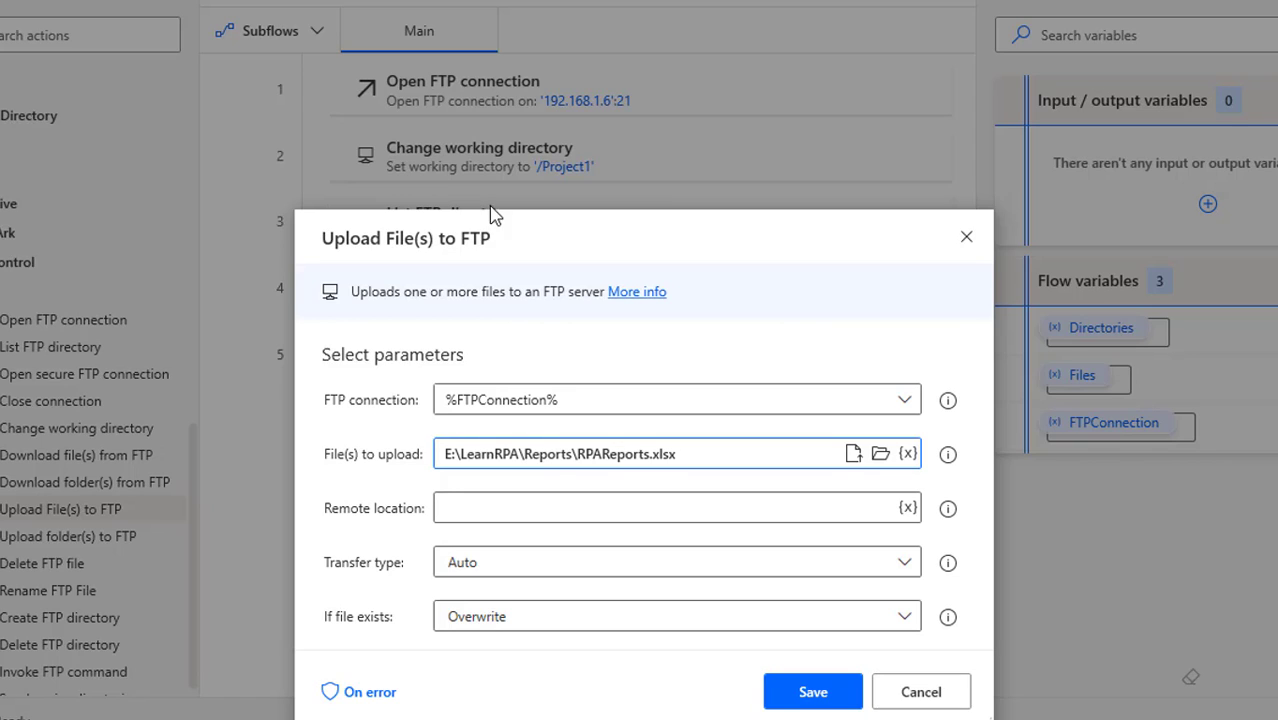
click(459, 512)
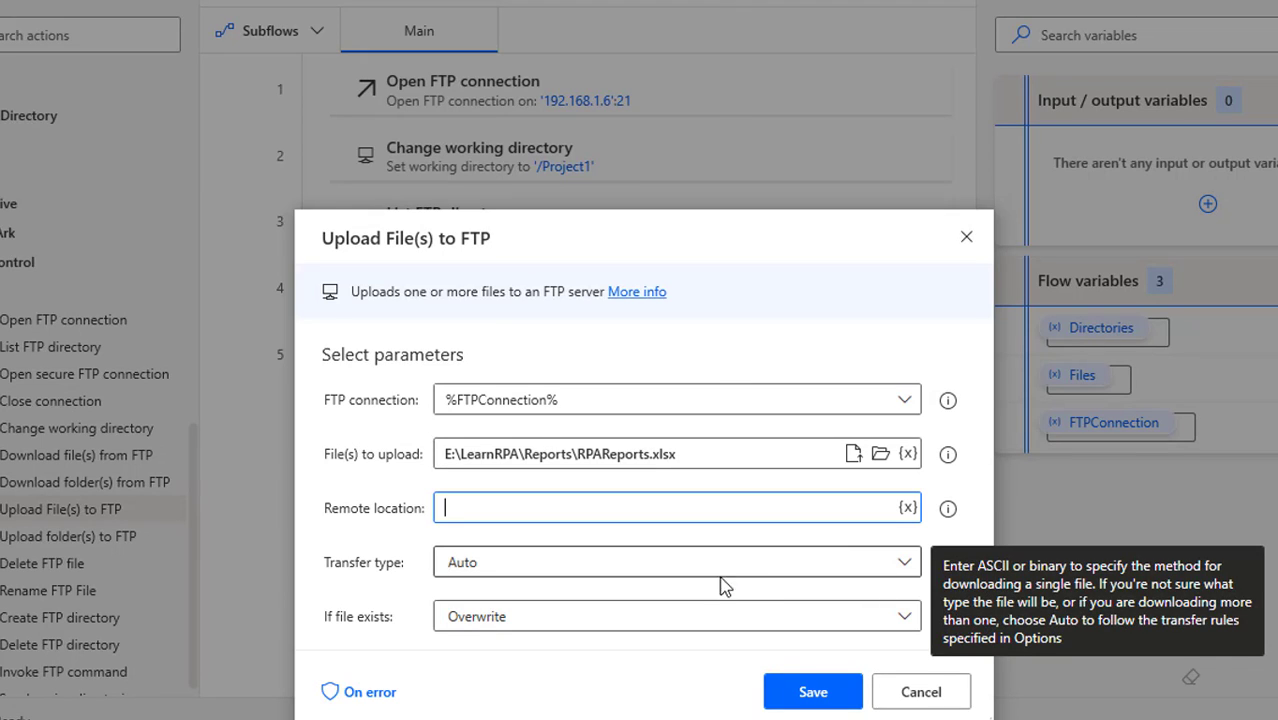
click(905, 563)
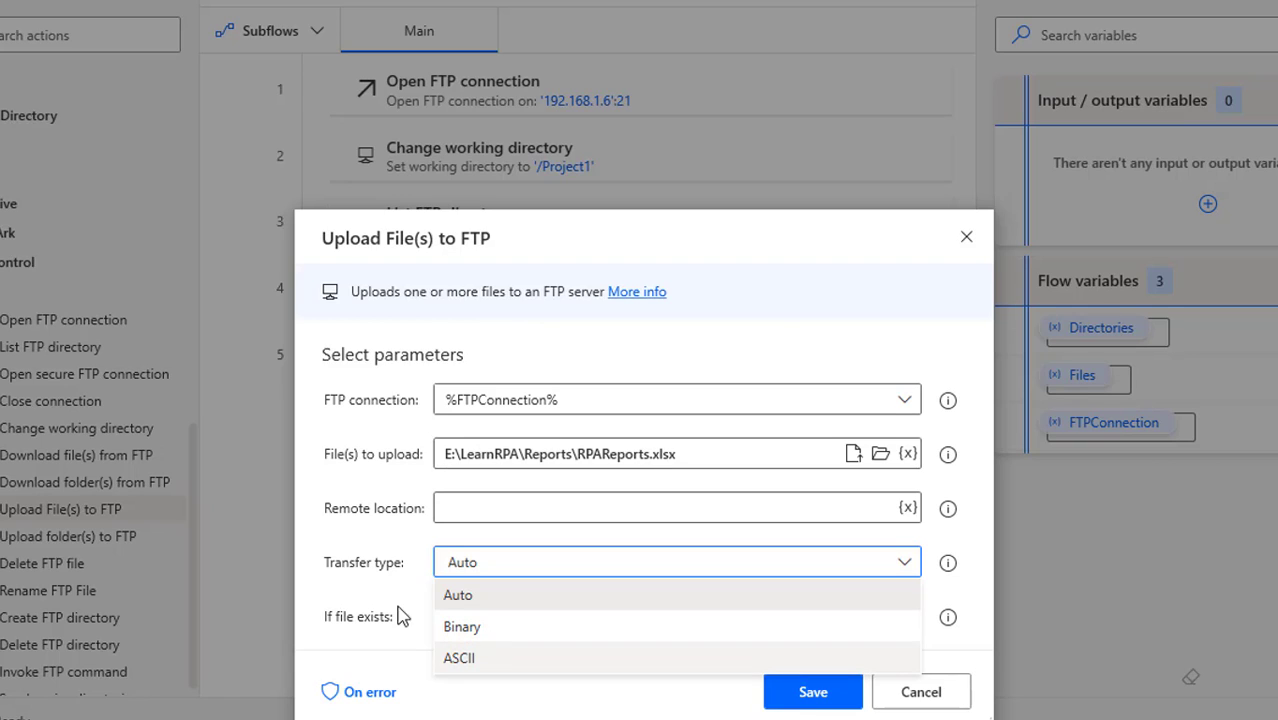
click(370, 592)
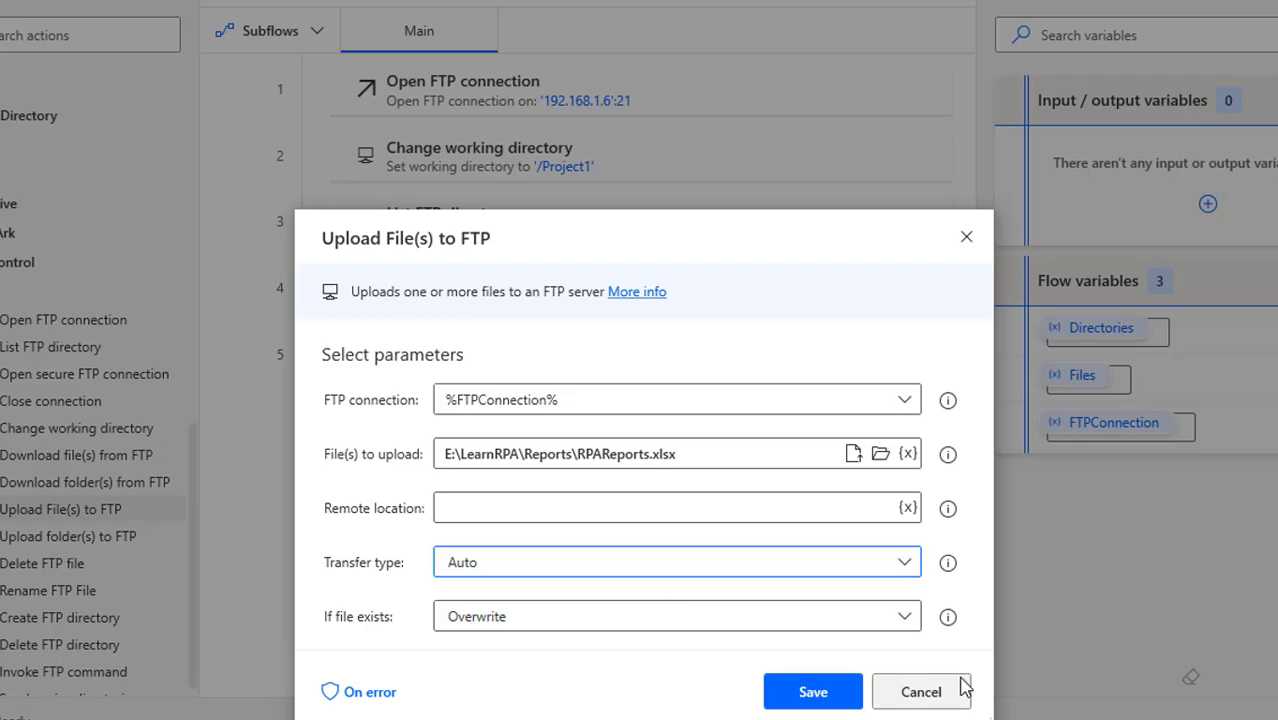
click(906, 618)
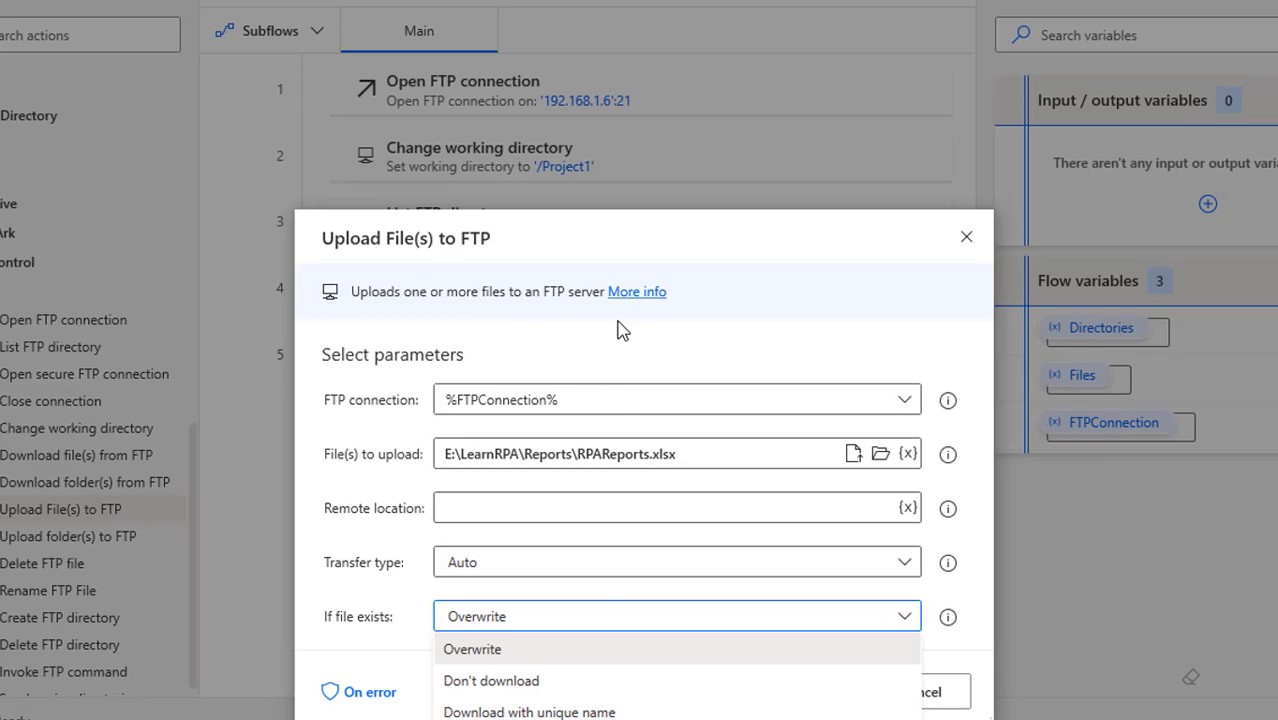
click(388, 672)
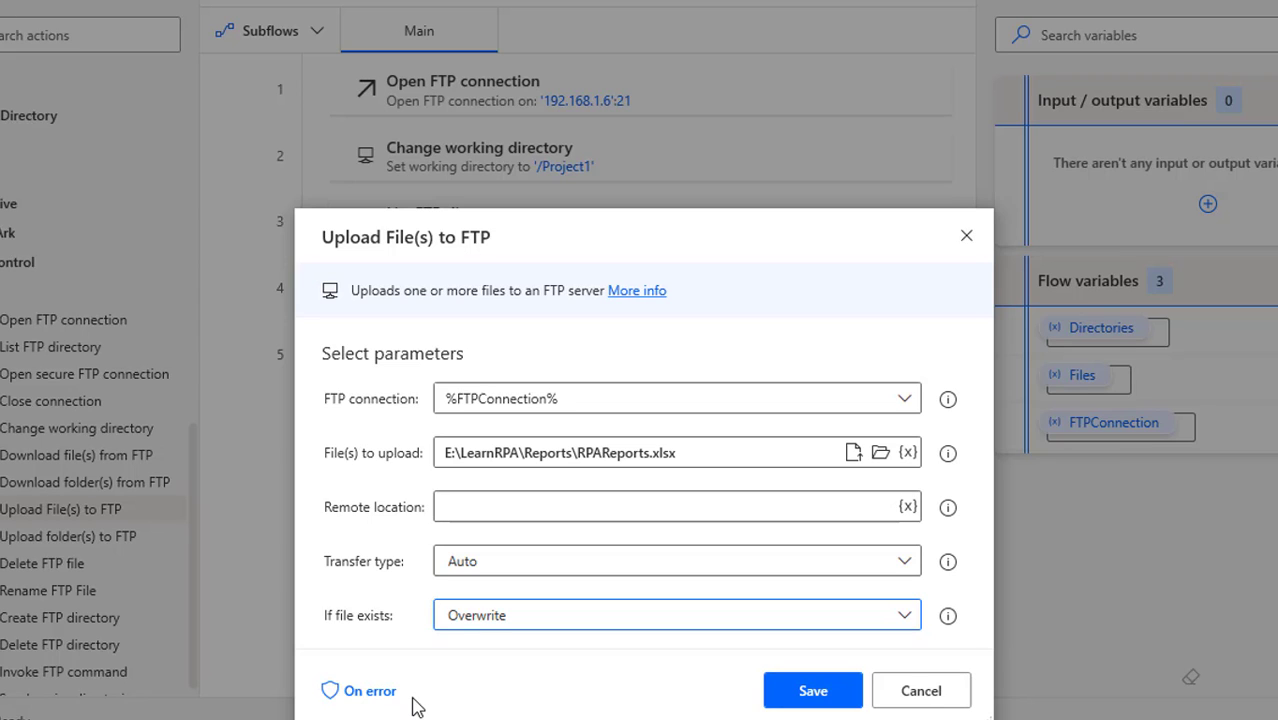
Save the upload step and delete the List FTP directory action from the flow
click(813, 697)
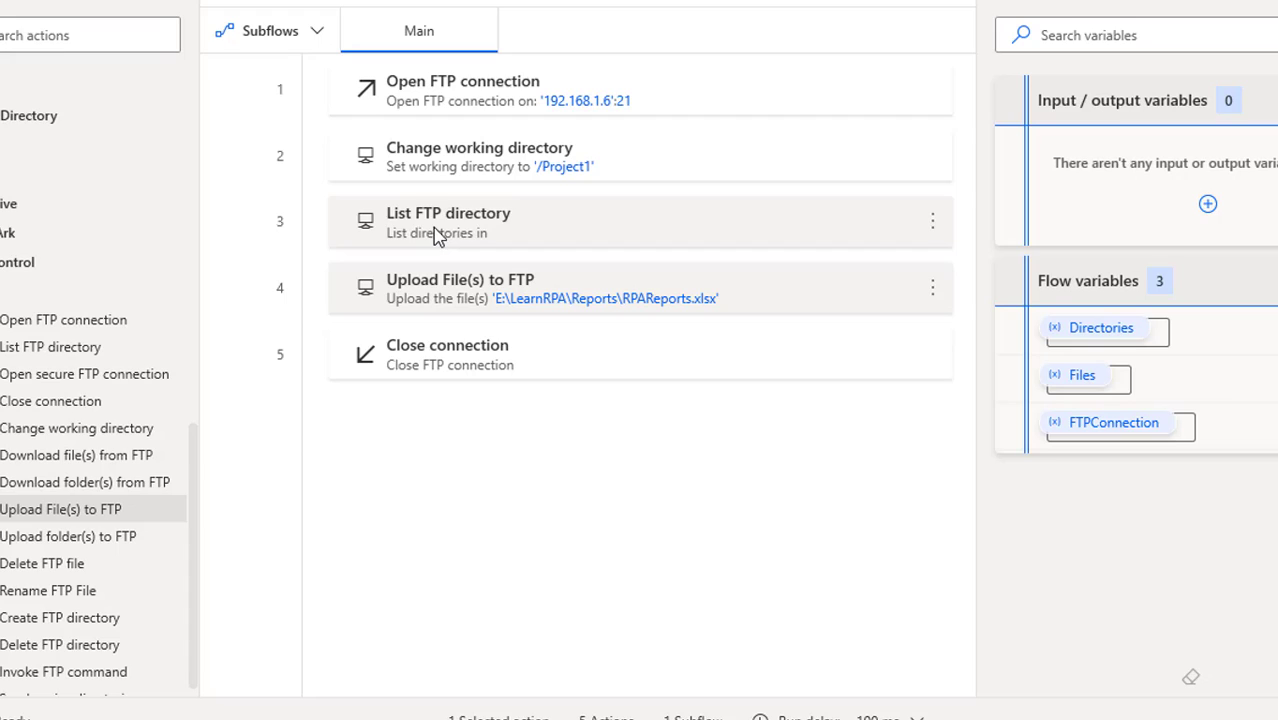
click(435, 233)
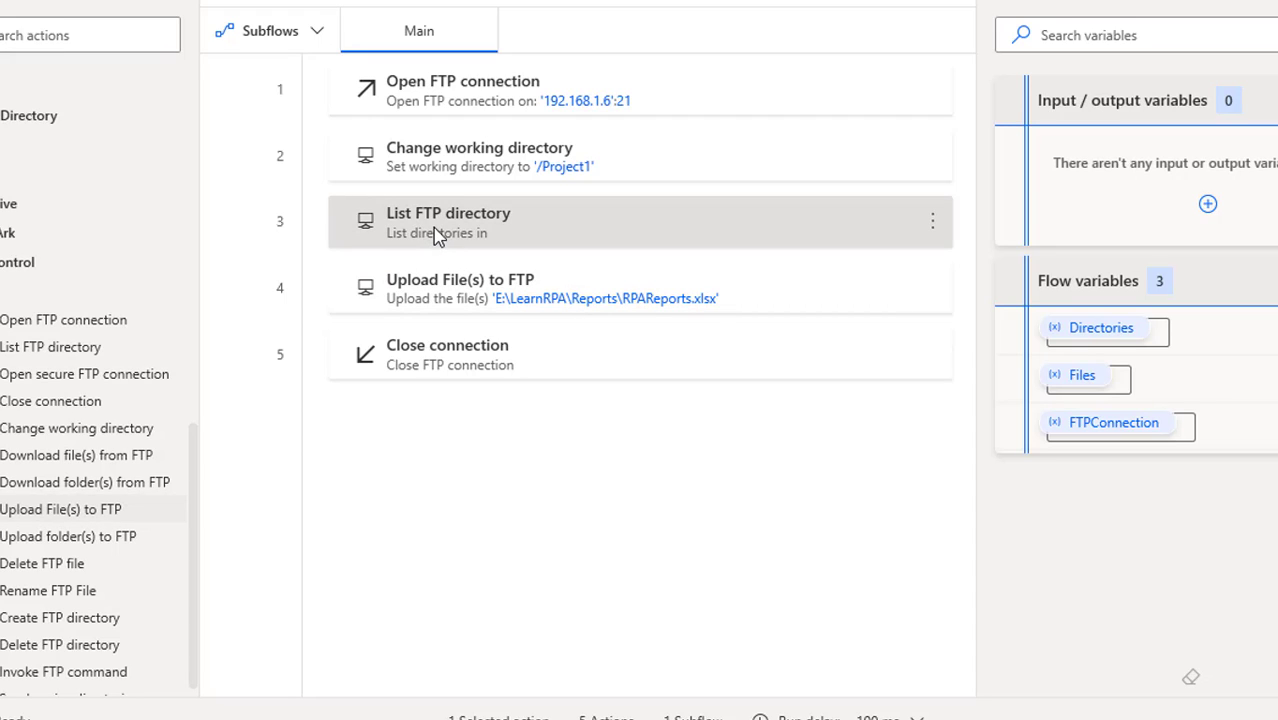
key(Delete)
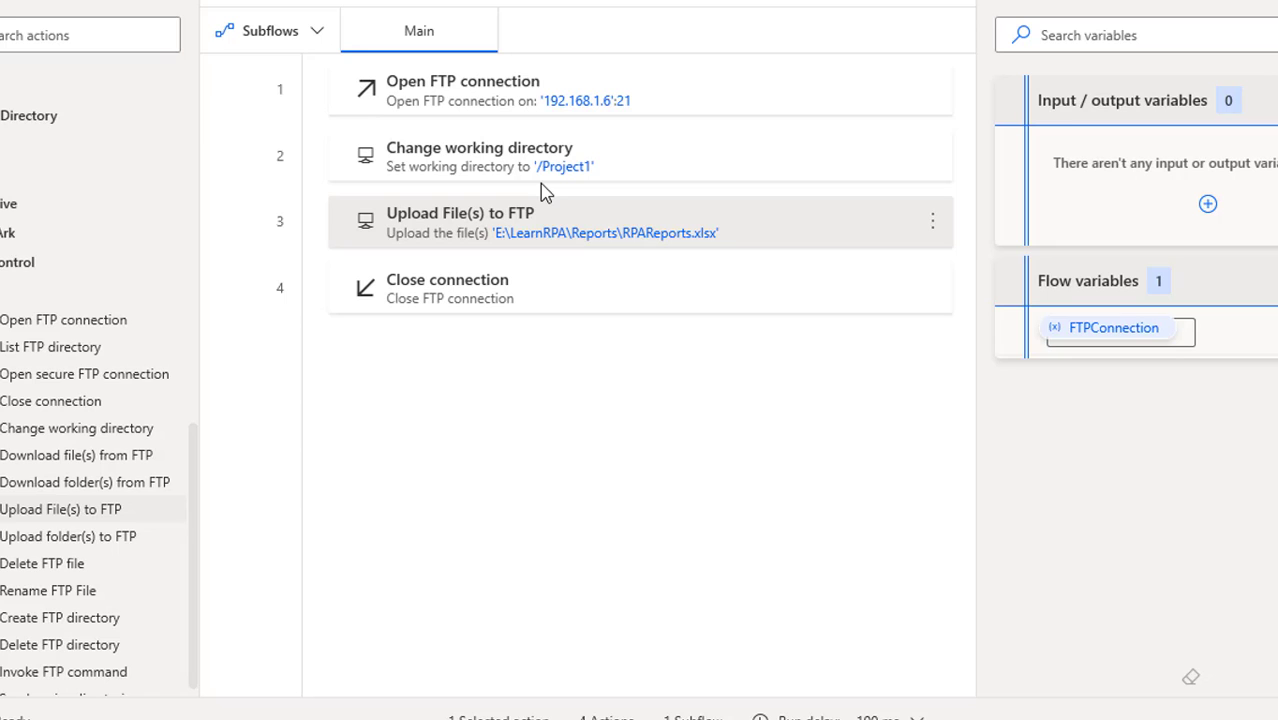
Check E:\FTP\Project1 in File Explorer holds 14 files without RPAReports, then return to the flow
click(69, 701)
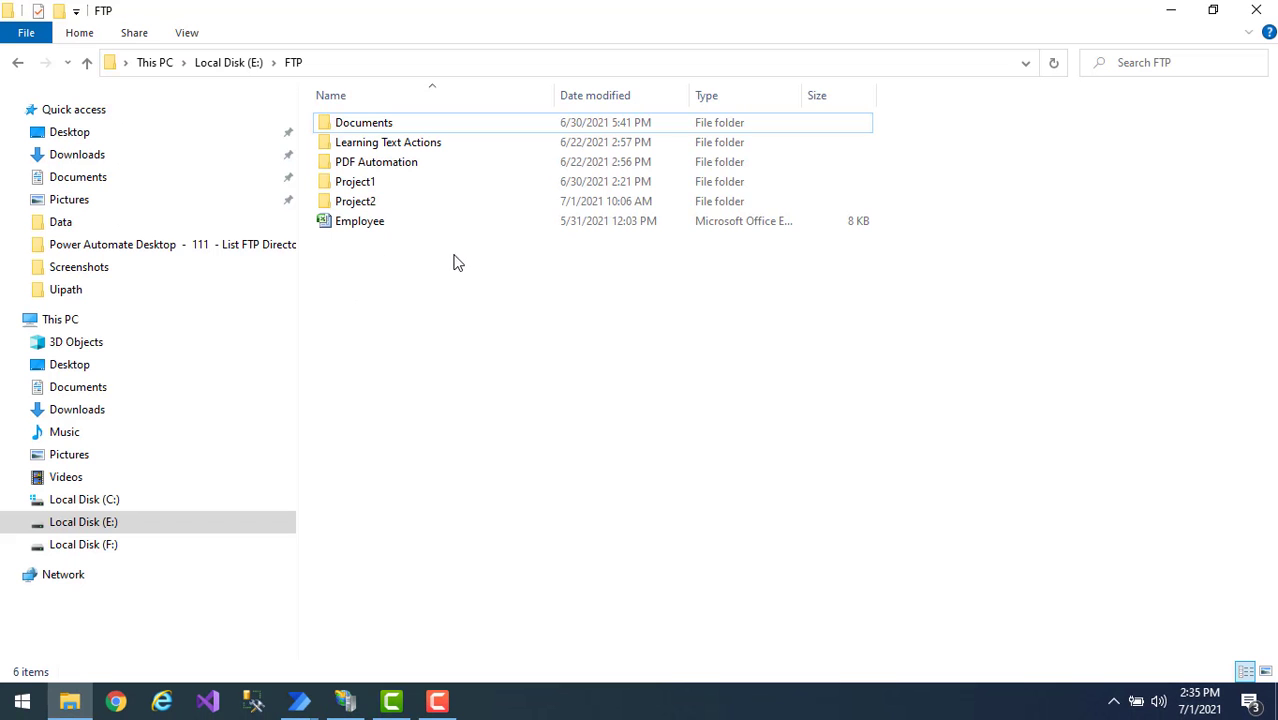
double_click(371, 184)
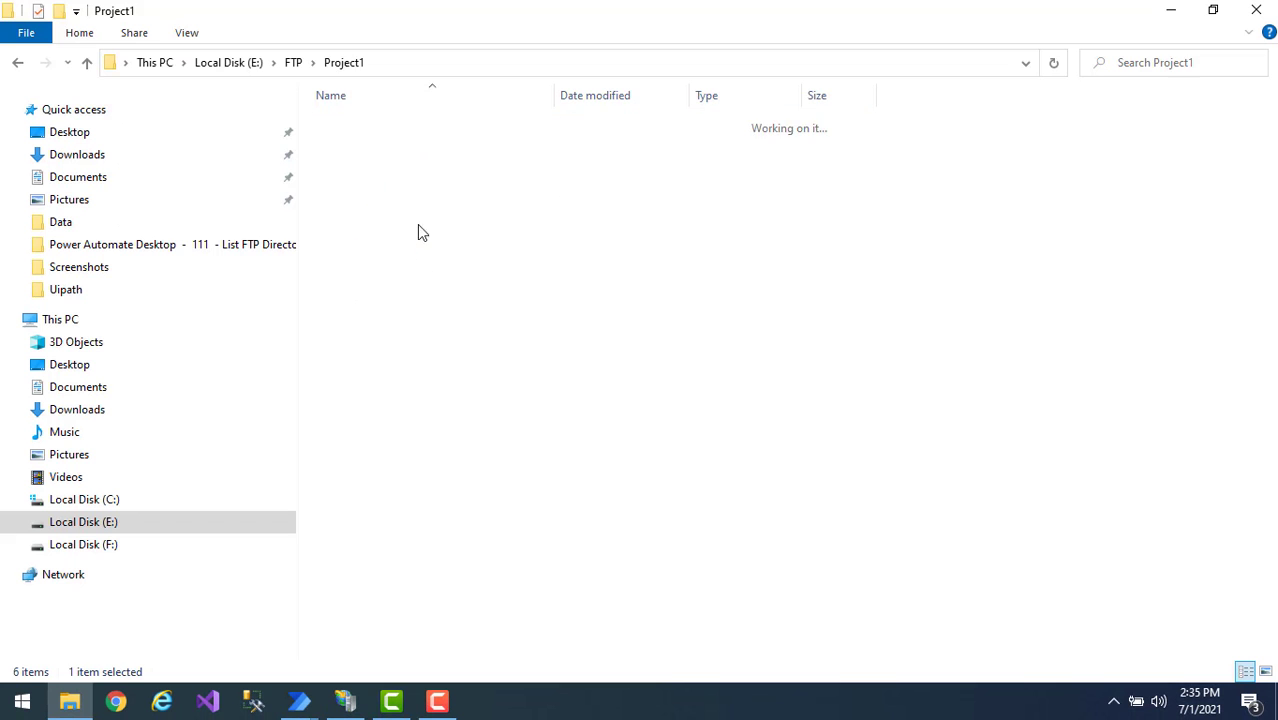
drag(516, 502, 390, 120)
click(752, 485)
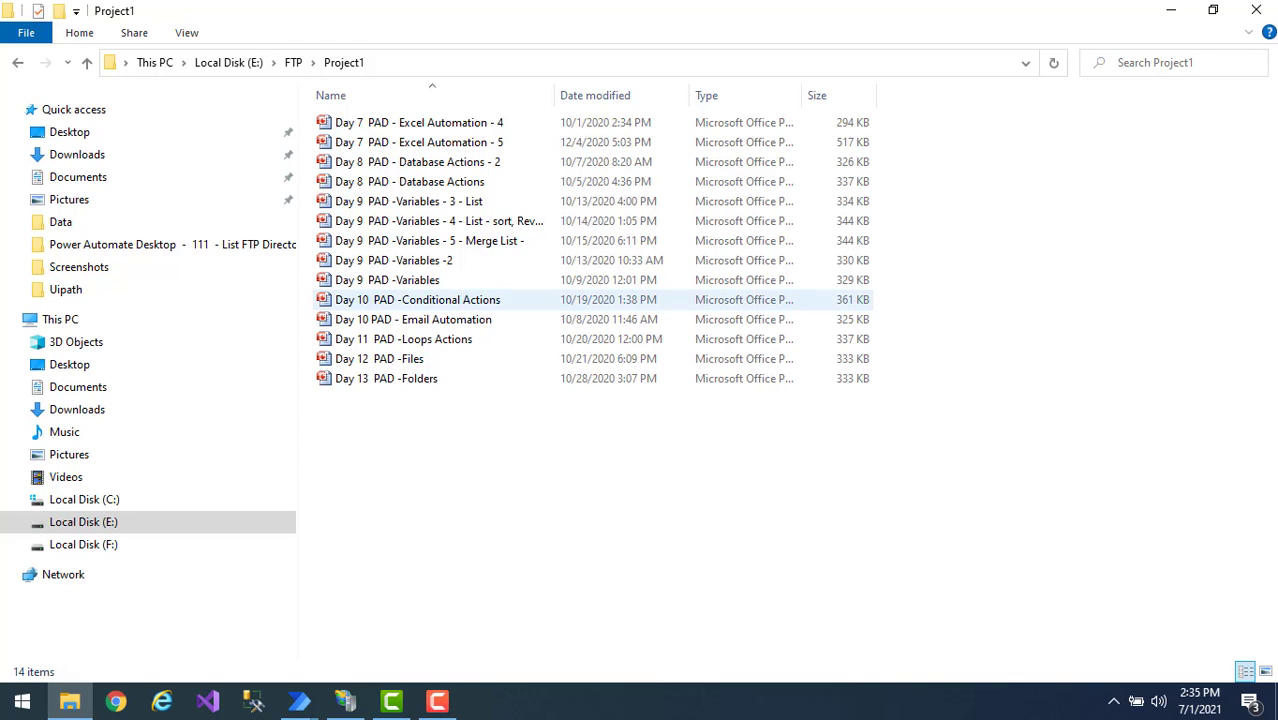
click(299, 700)
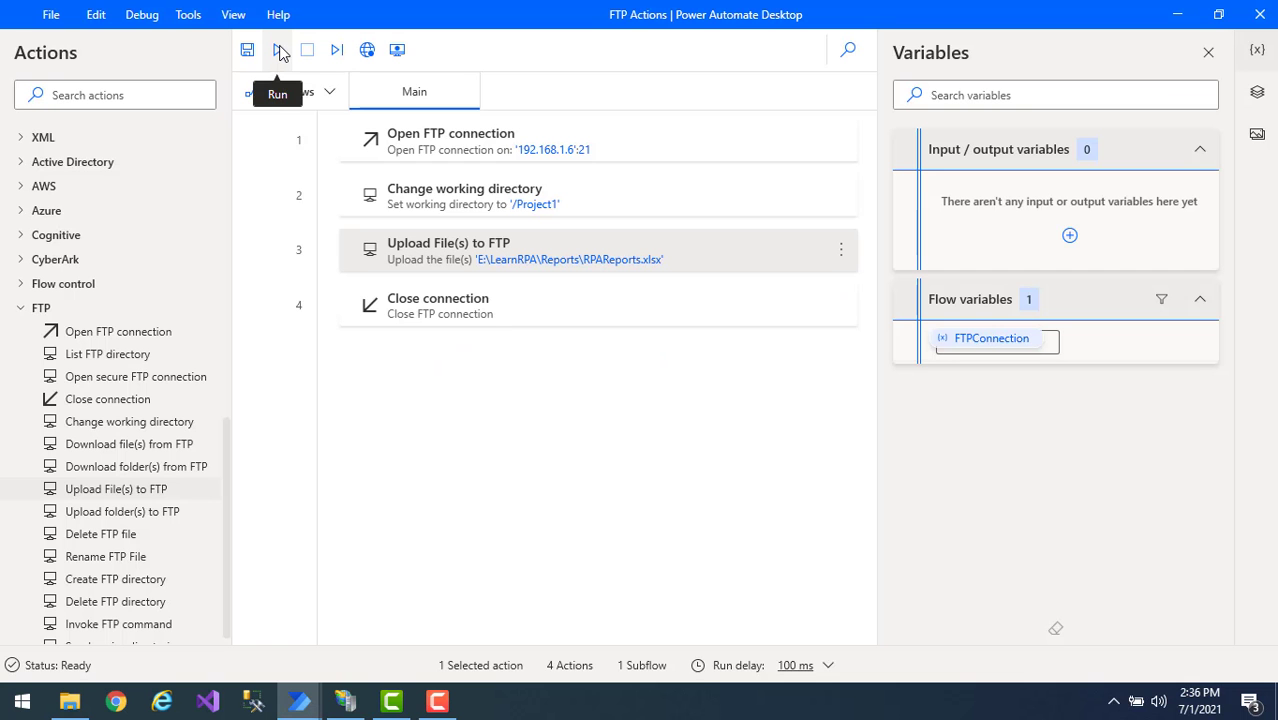
Run the flow and refresh Project1 to confirm RPAReports arrived, making 15 items
click(280, 52)
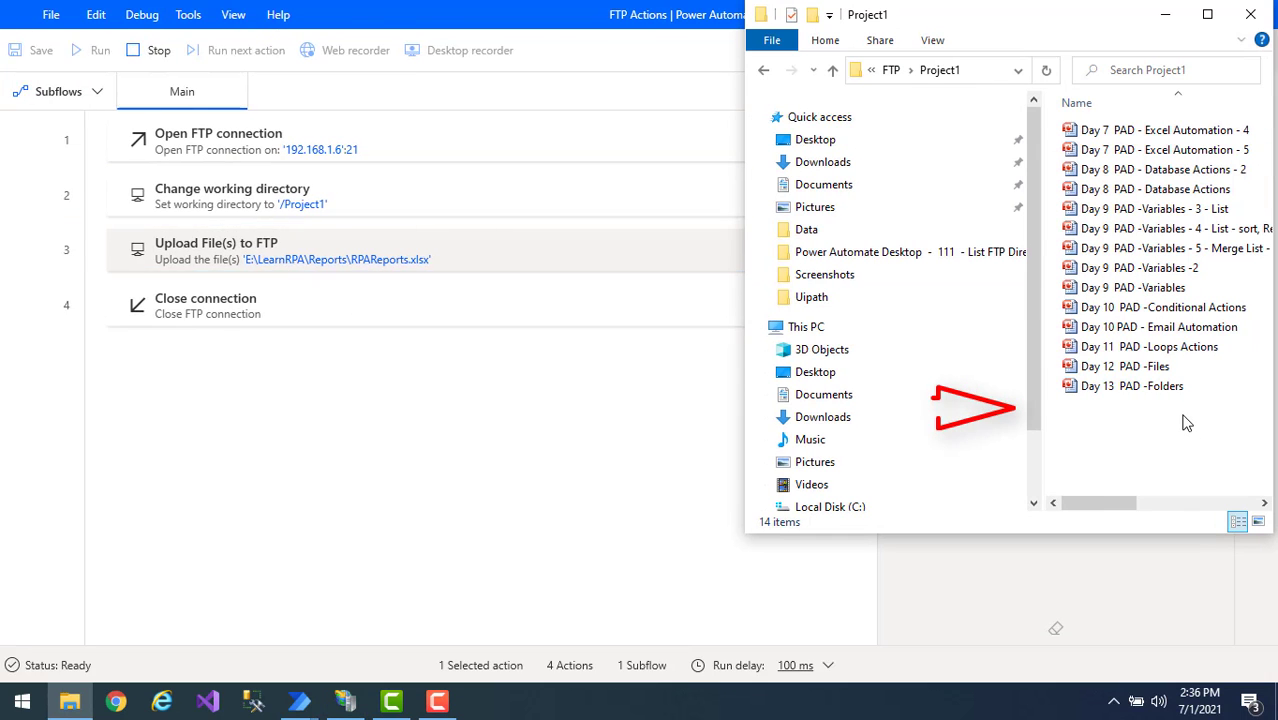
key(F5)
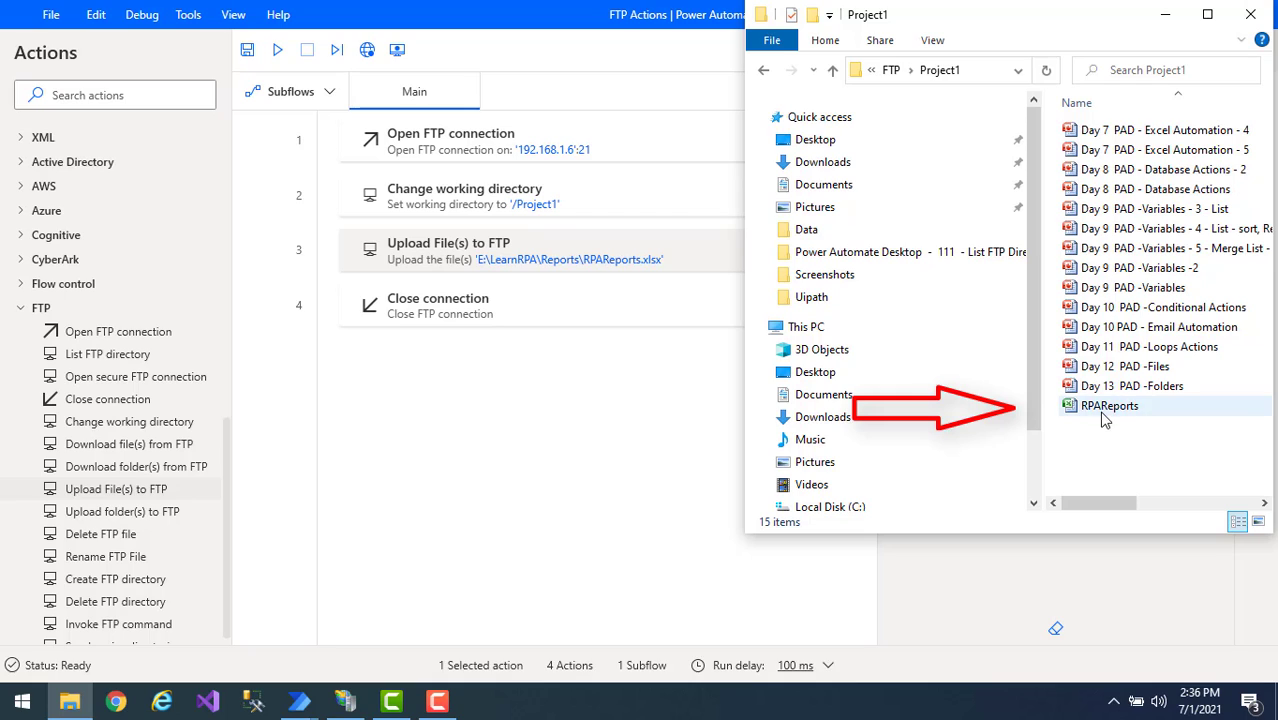
mouse_move(1110, 415)
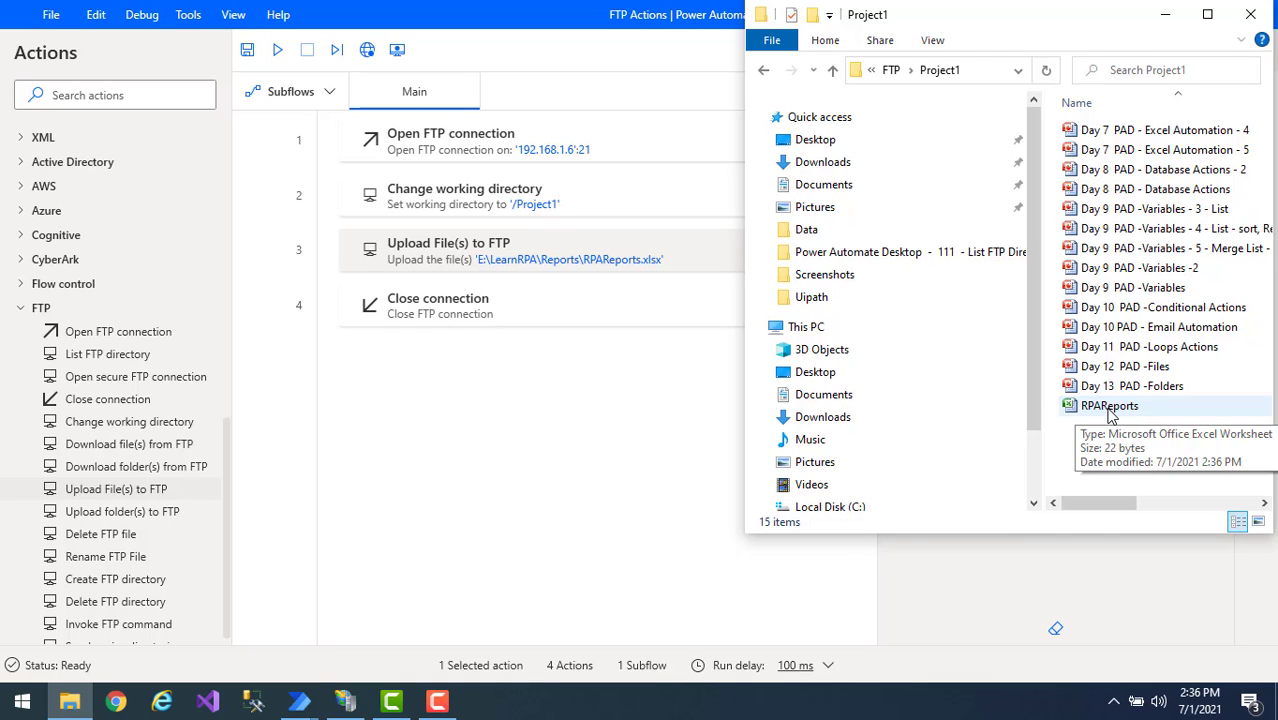
click(622, 262)
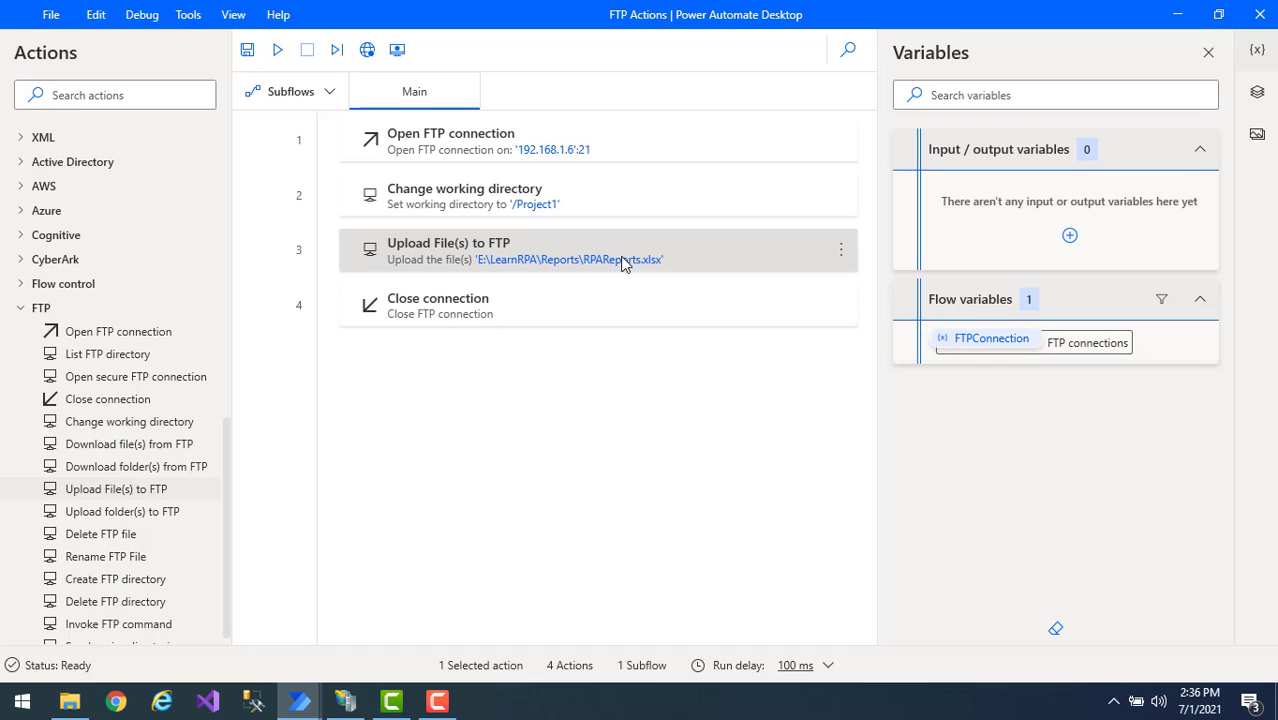
Open the upload action's settings at the empty Remote location field, then bring Project1 forward
double_click(622, 262)
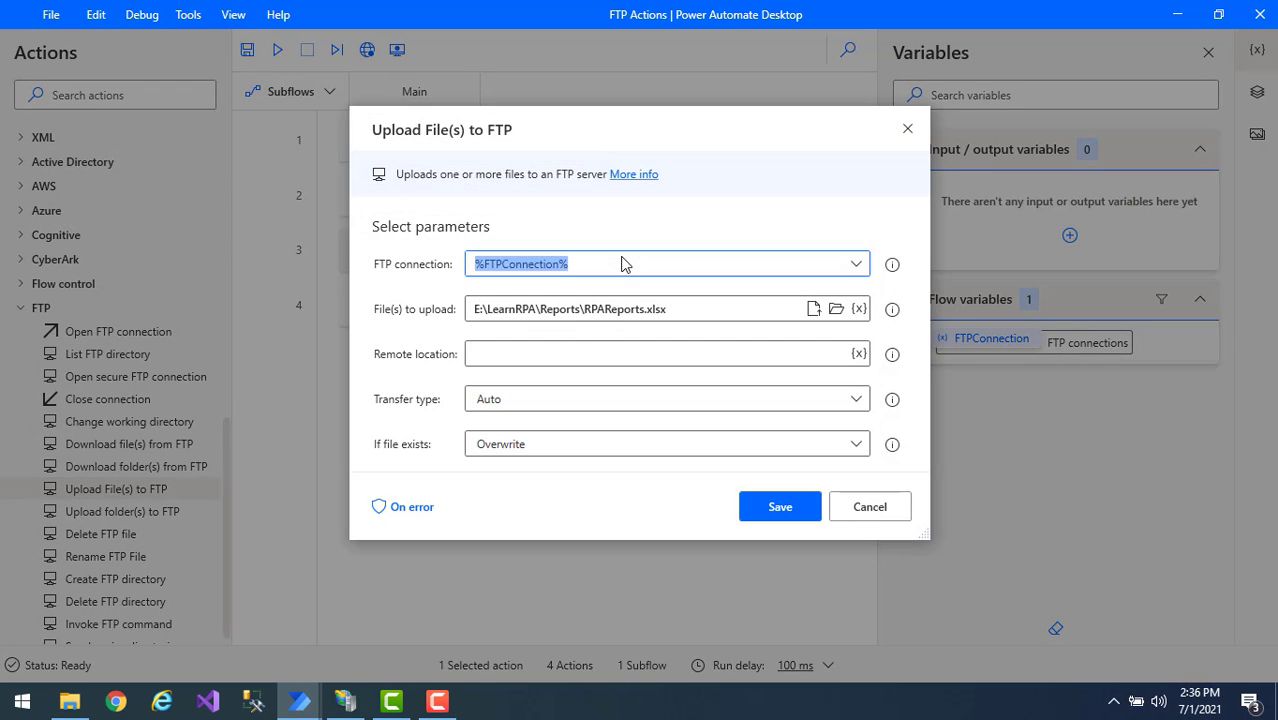
click(477, 354)
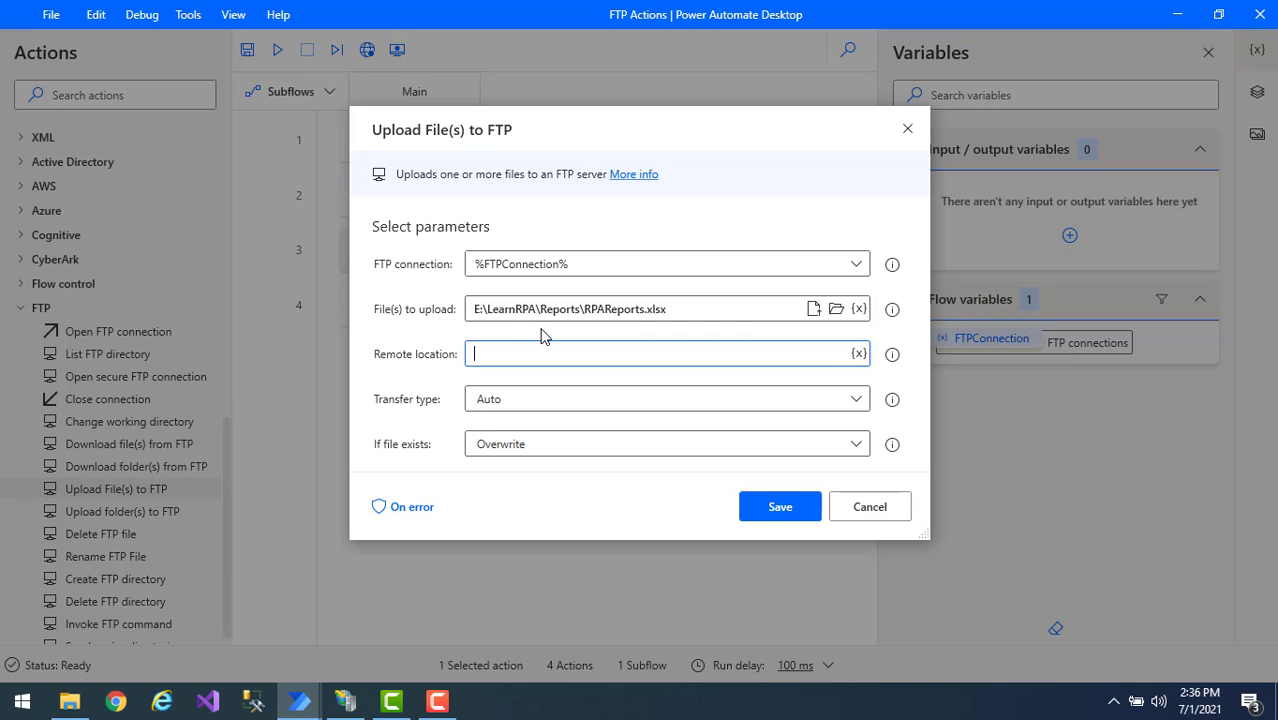
click(69, 701)
Create a Testing folder in the maximized Project1 window and delete the uploaded RPAReports file
double_click(1057, 22)
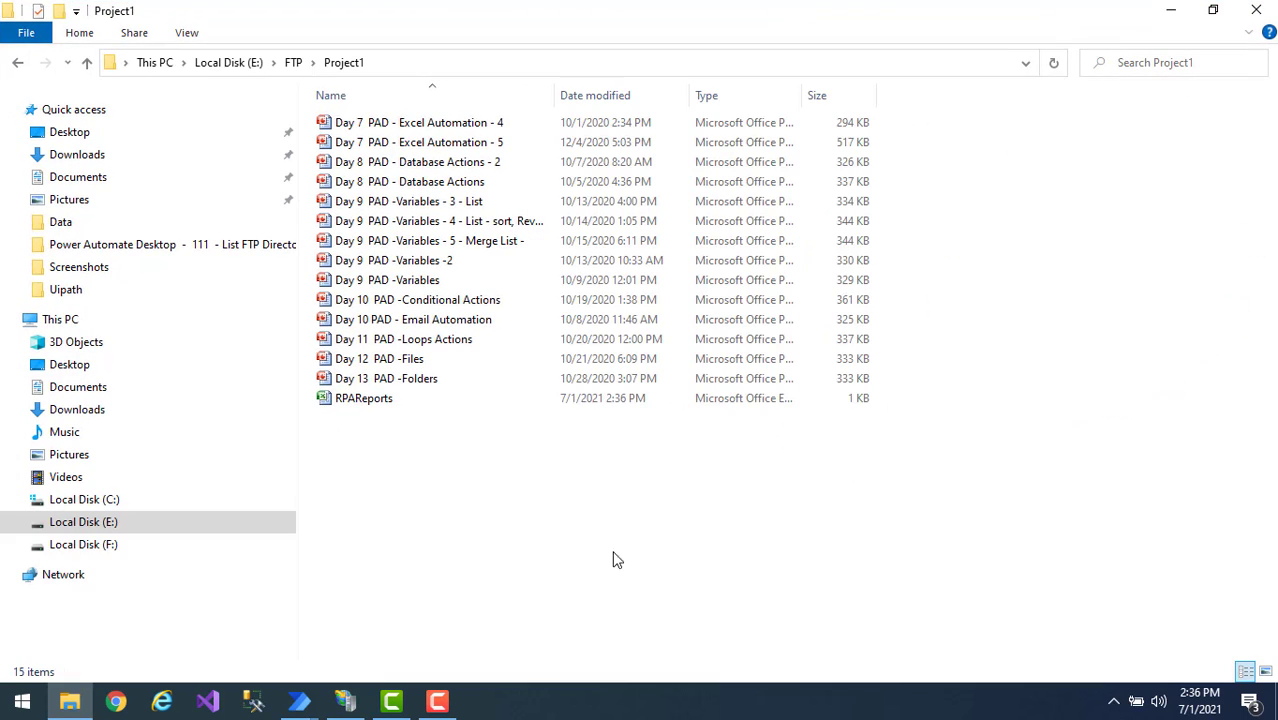
right_click(417, 490)
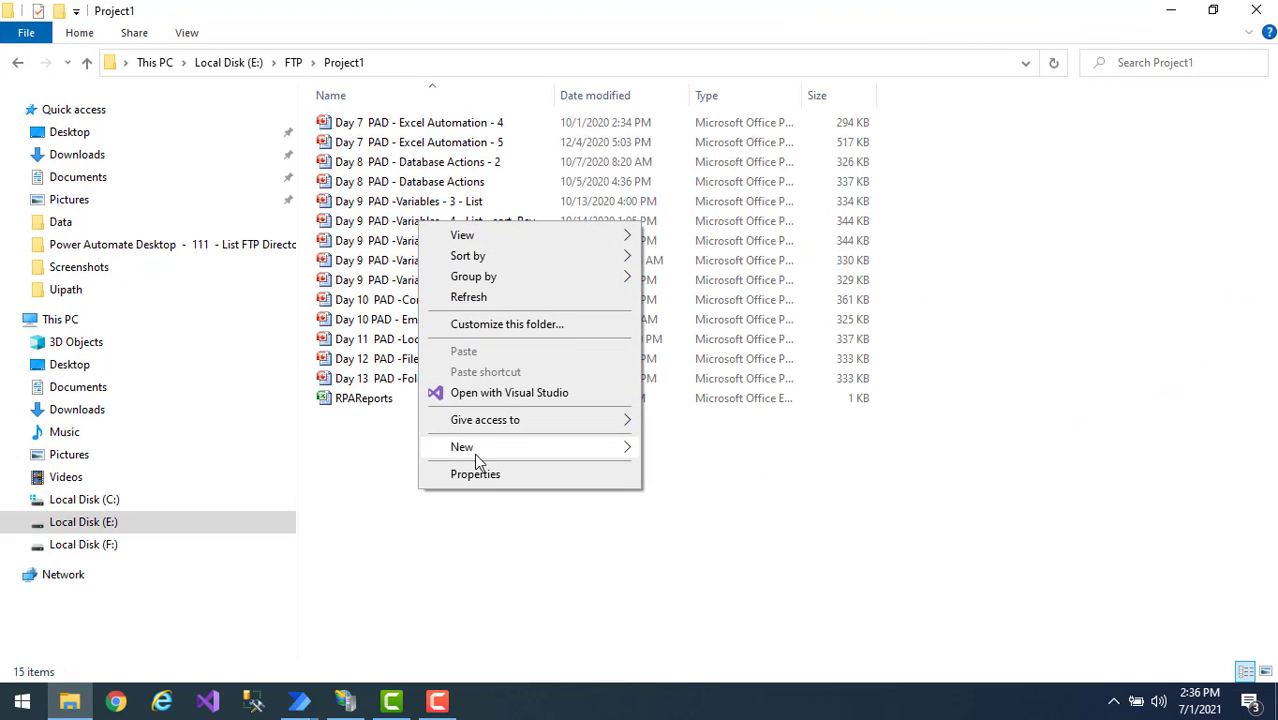
mouse_move(516, 454)
click(750, 449)
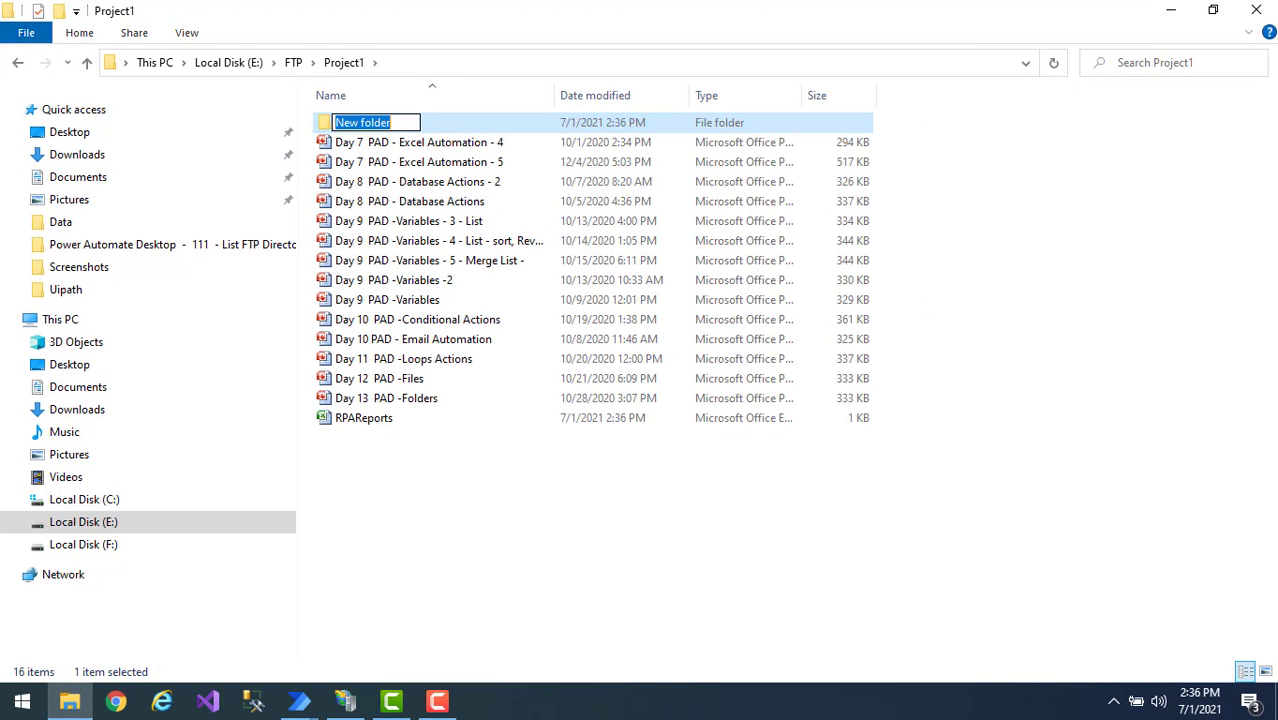
text(Test)
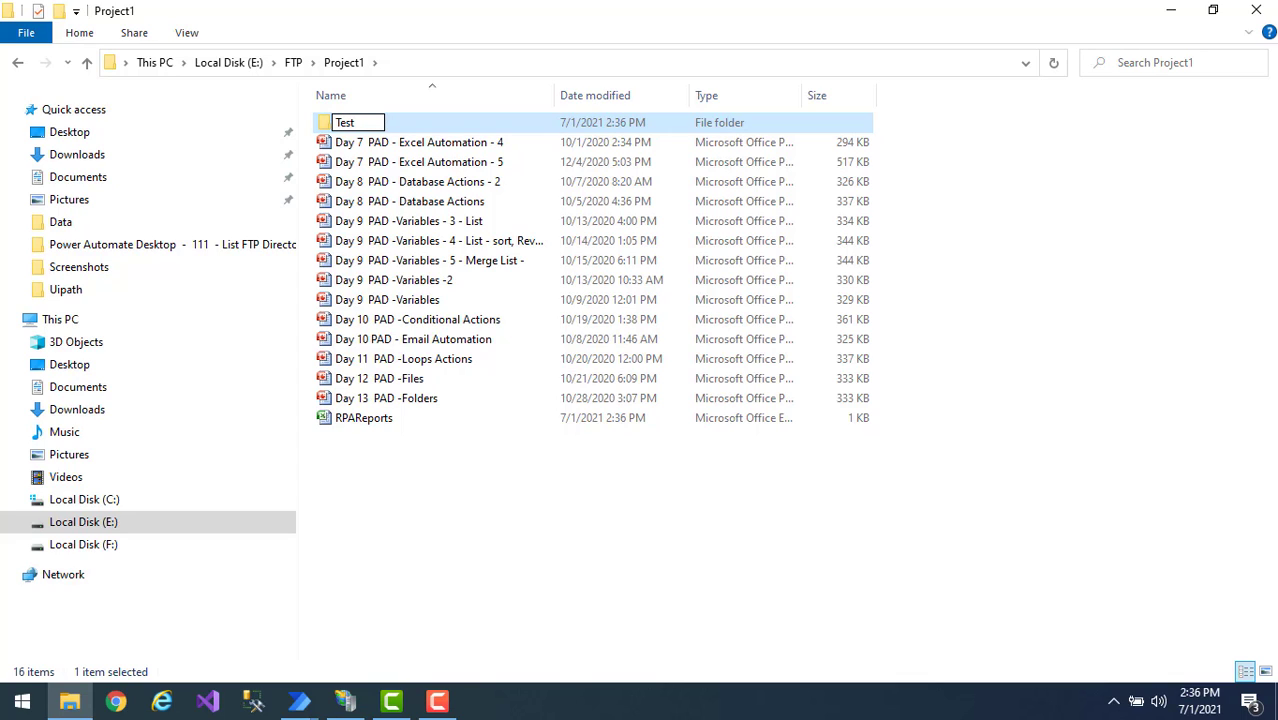
text(ing)
click(361, 420)
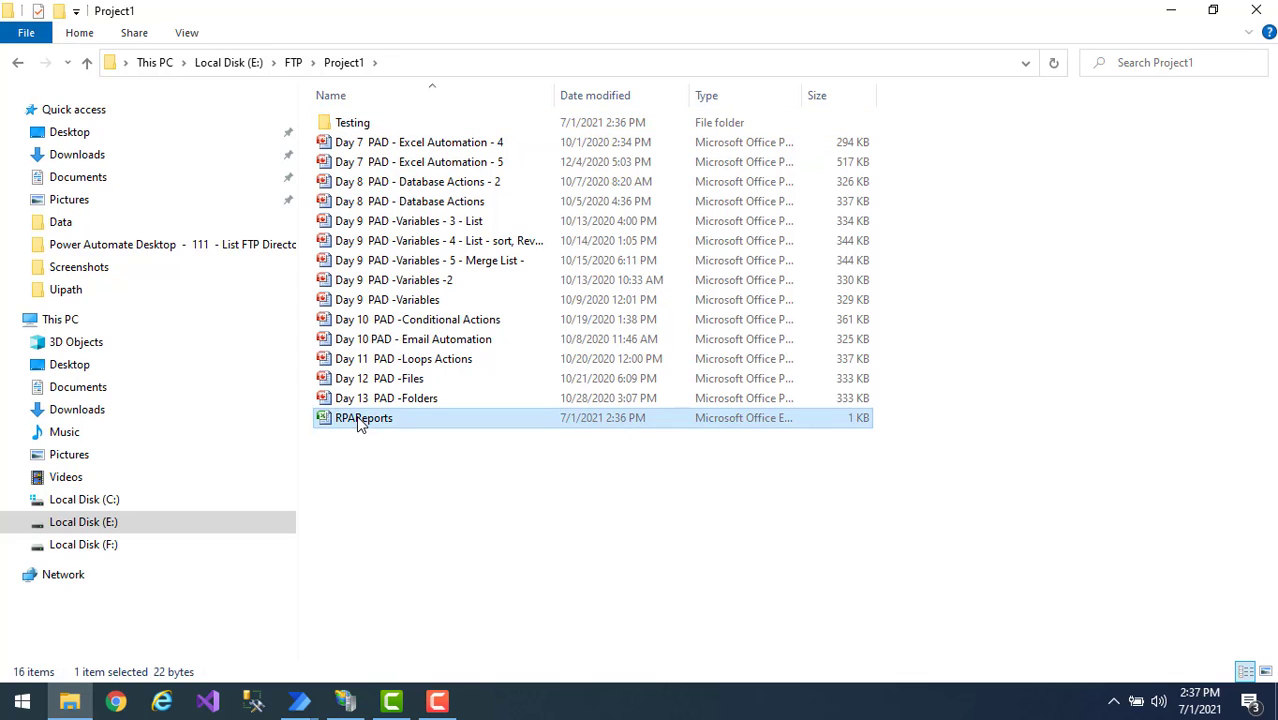
key(Delete)
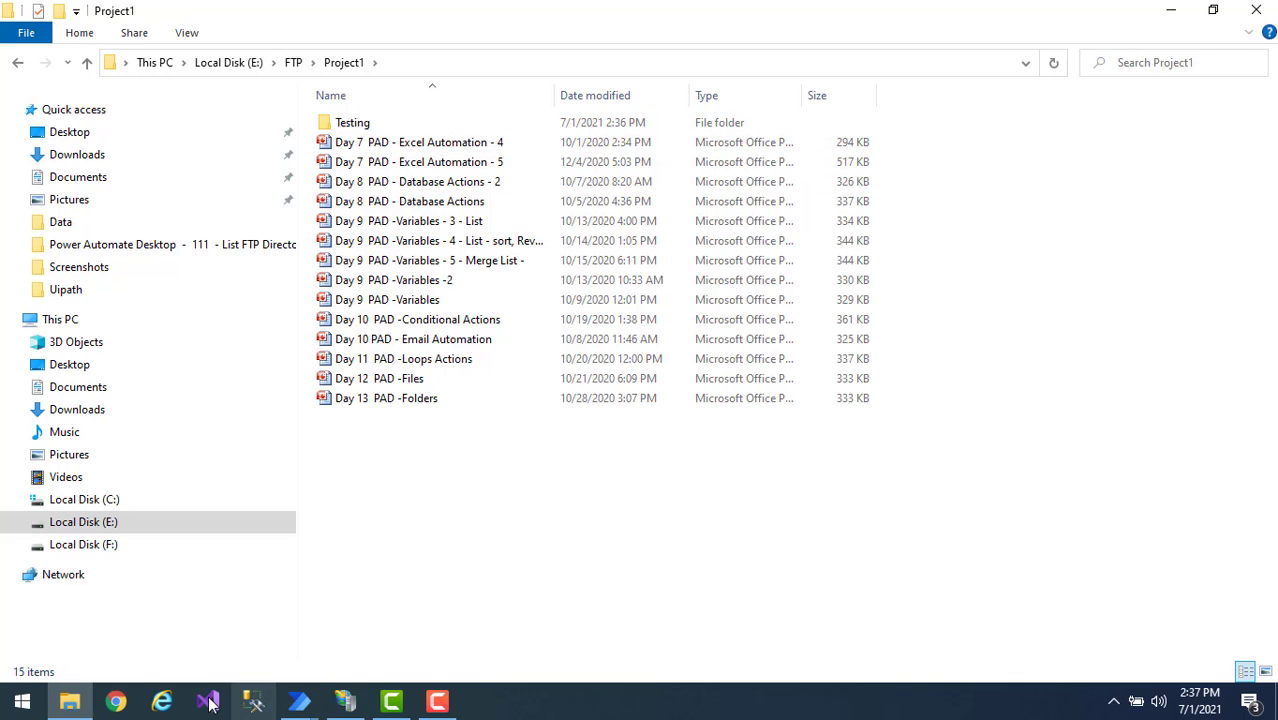
Enter /Testing as the upload action's remote location and save the step
click(299, 701)
click(386, 648)
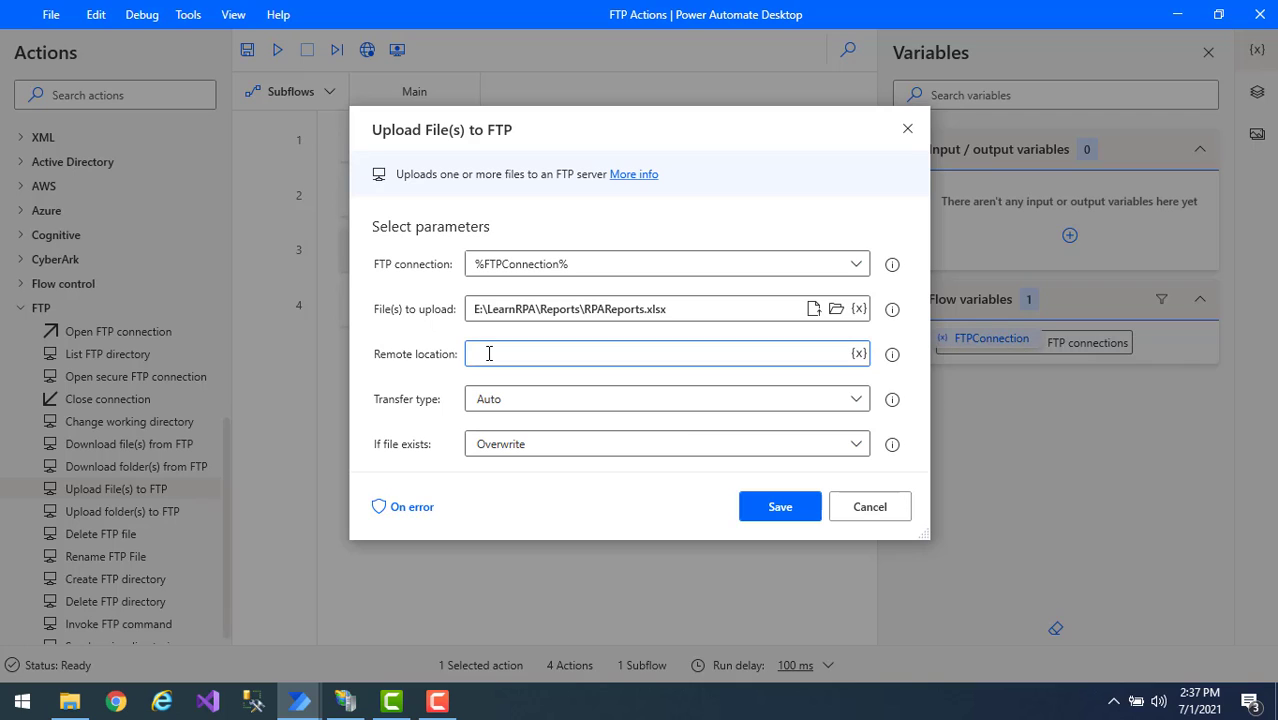
text(/Testing)
double_click(463, 358)
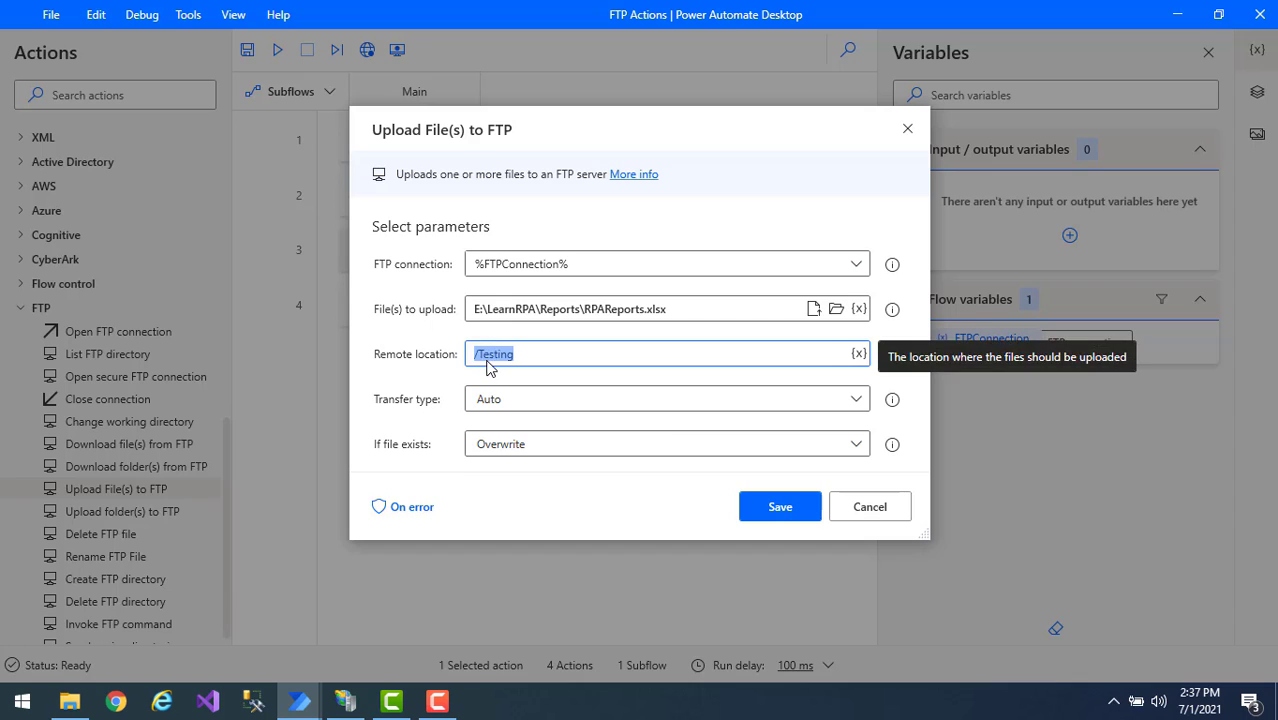
click(775, 512)
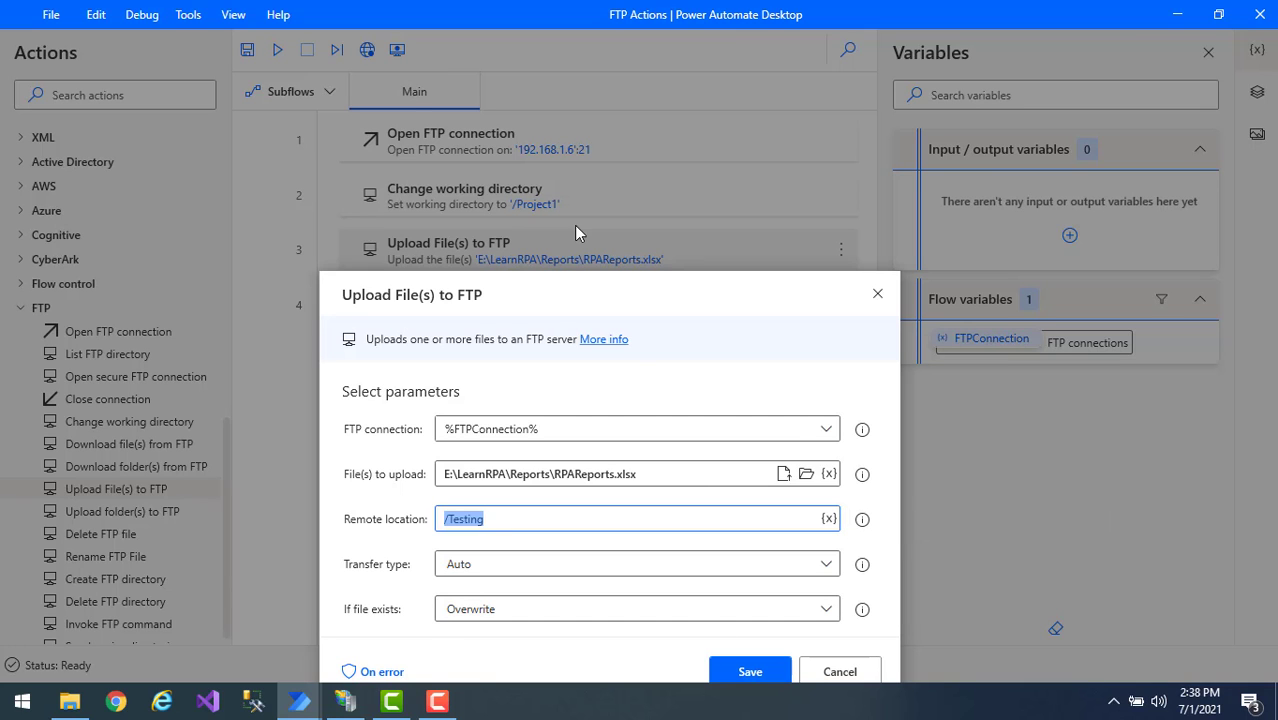
click(748, 672)
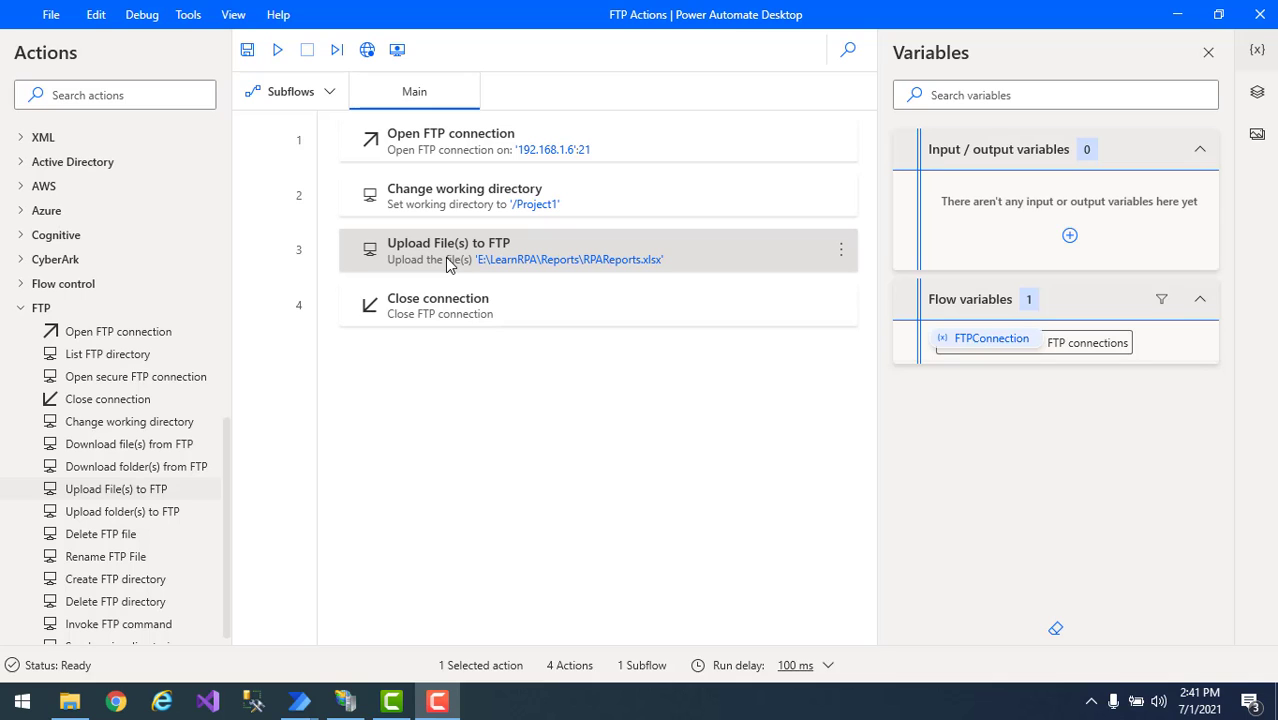
Change the Upload File(s) to FTP remote location to 'Testing' without the leading slash, and save
double_click(447, 262)
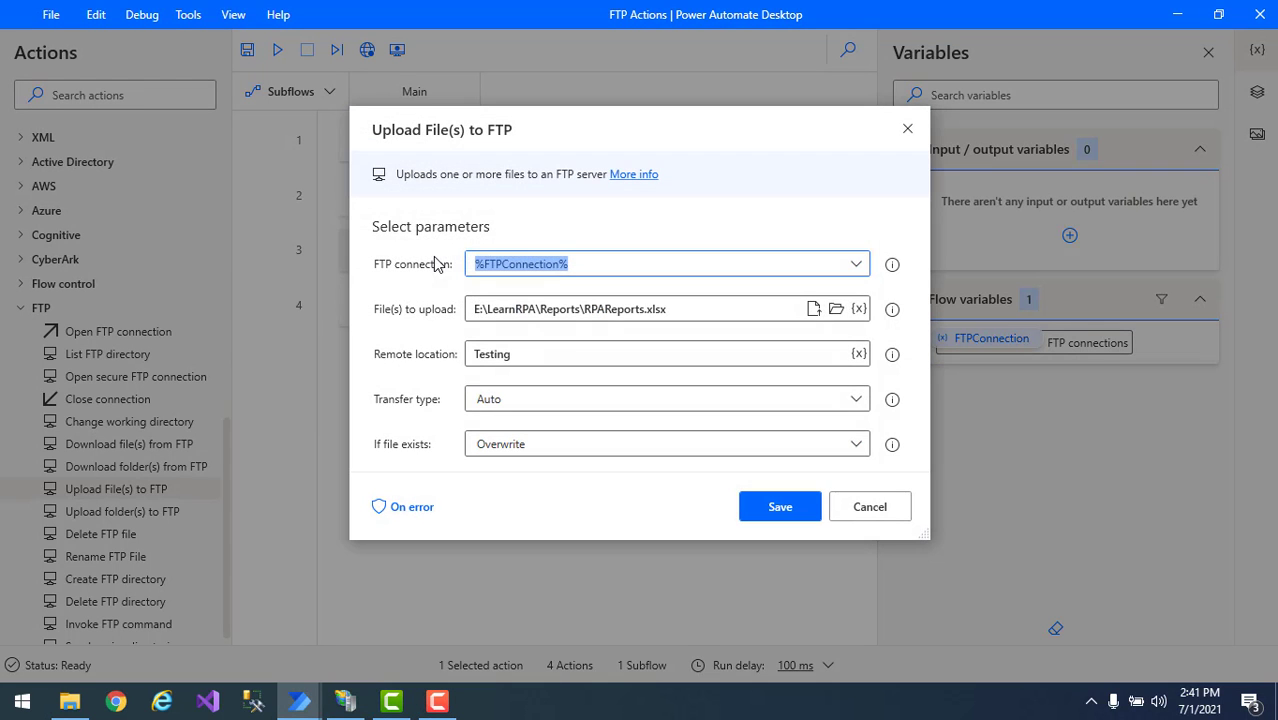
click(477, 356)
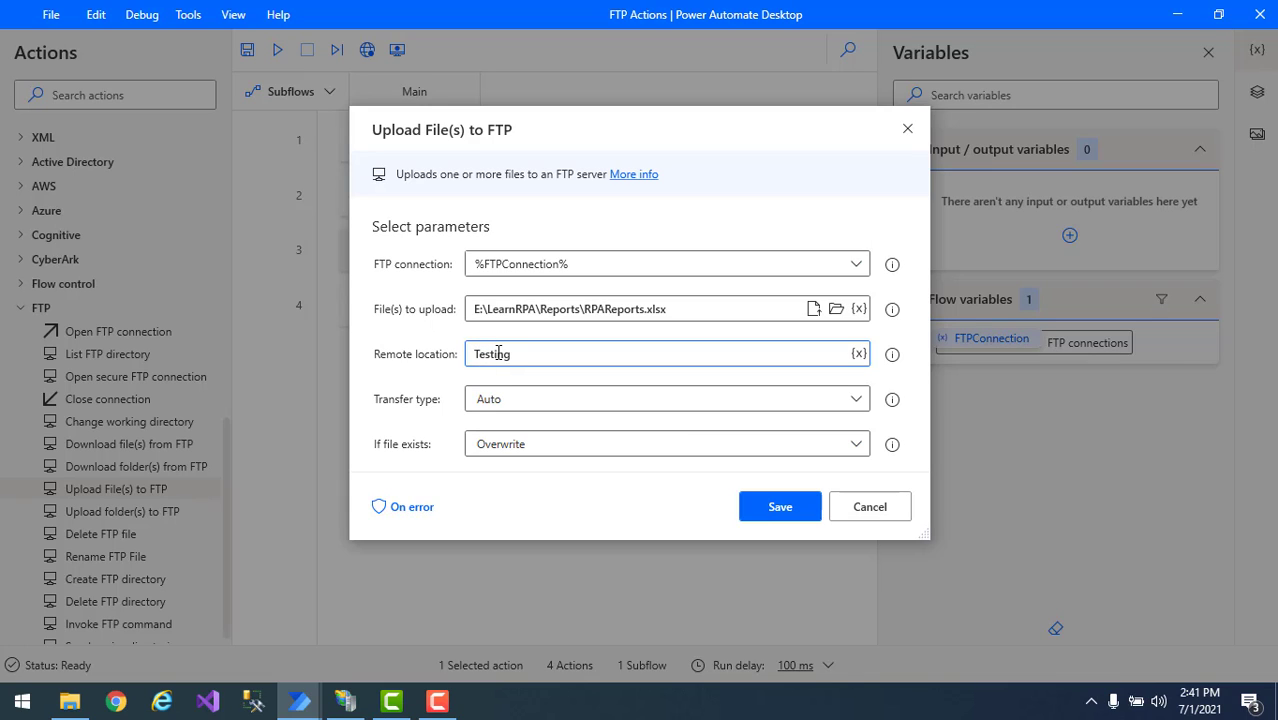
text(/)
key(BackSpace)
drag(522, 357, 450, 360)
click(772, 502)
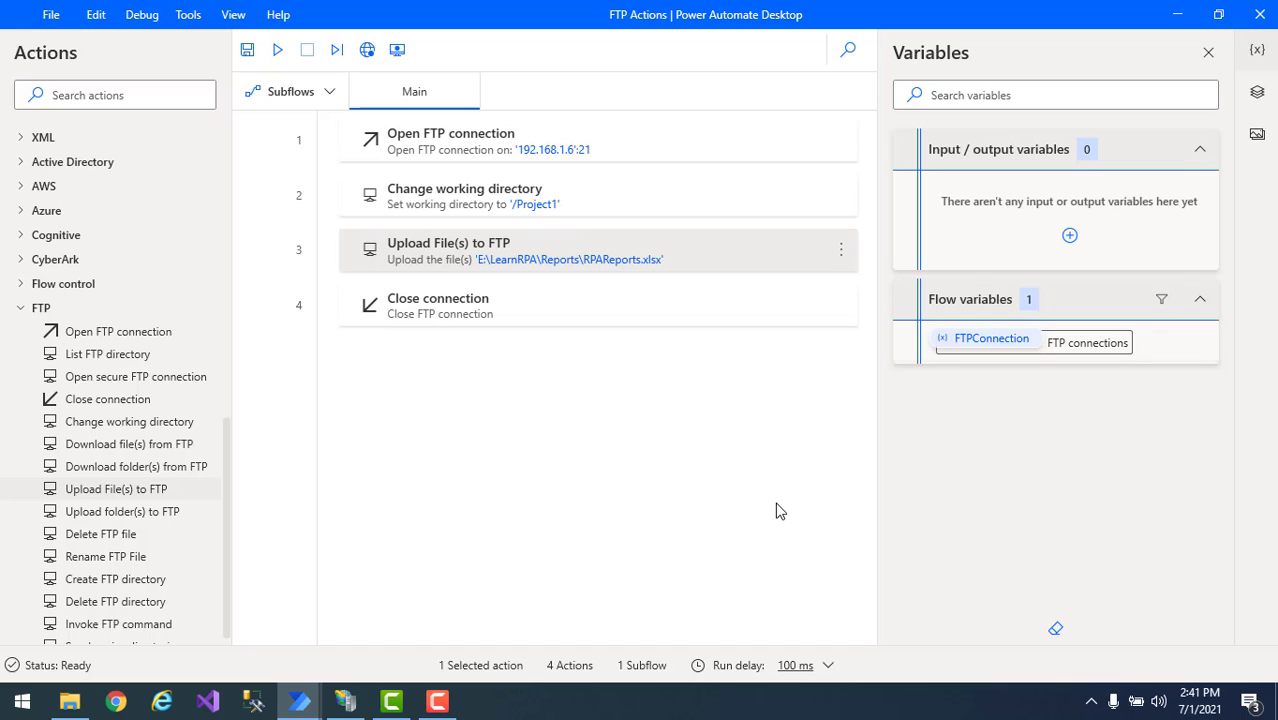
With the empty Testing folder showing in Explorer, run the four-step FTP flow
click(64, 707)
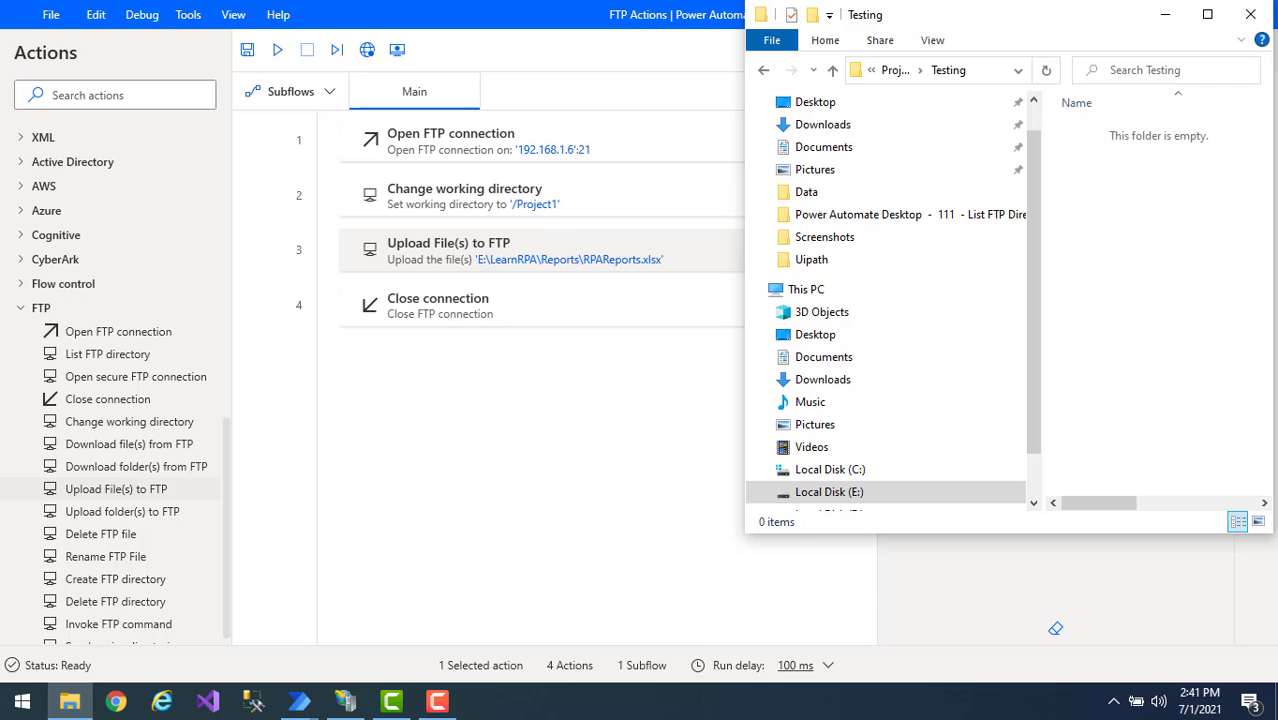
click(277, 52)
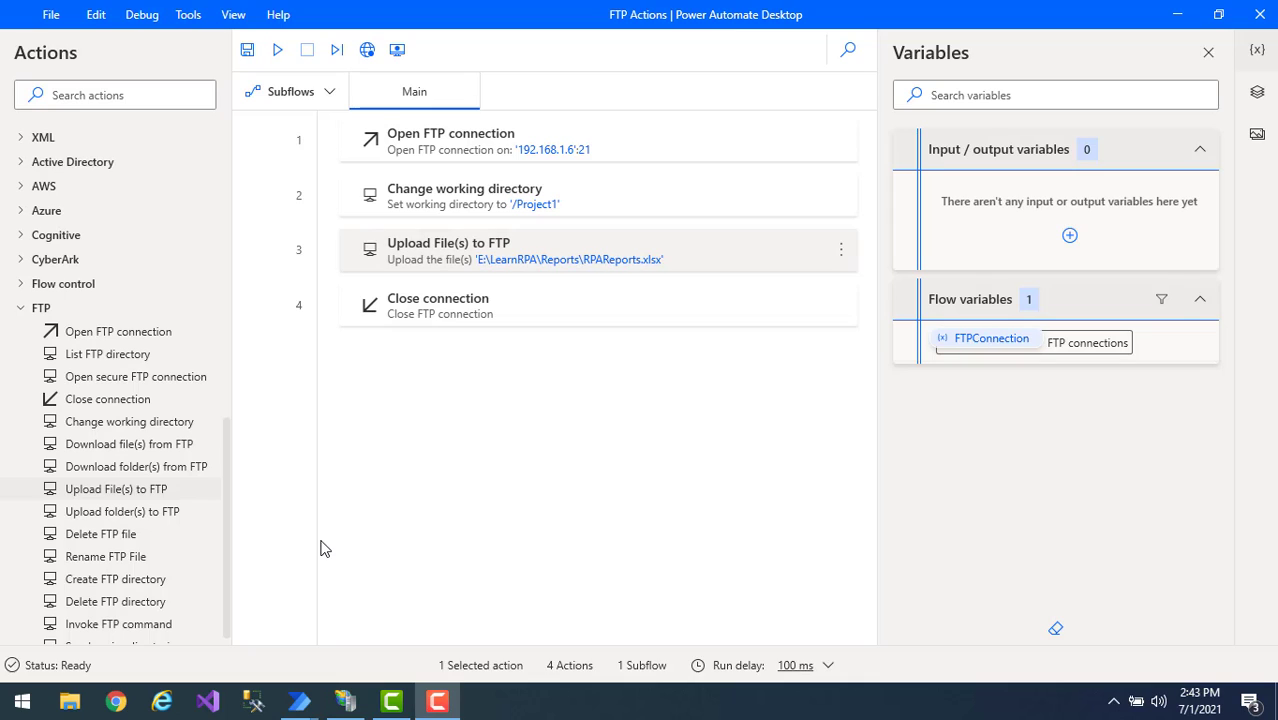
Insert an Upload folder(s) to FTP step before Close connection, with folder E:\LearnRPA\Reports
click(165, 518)
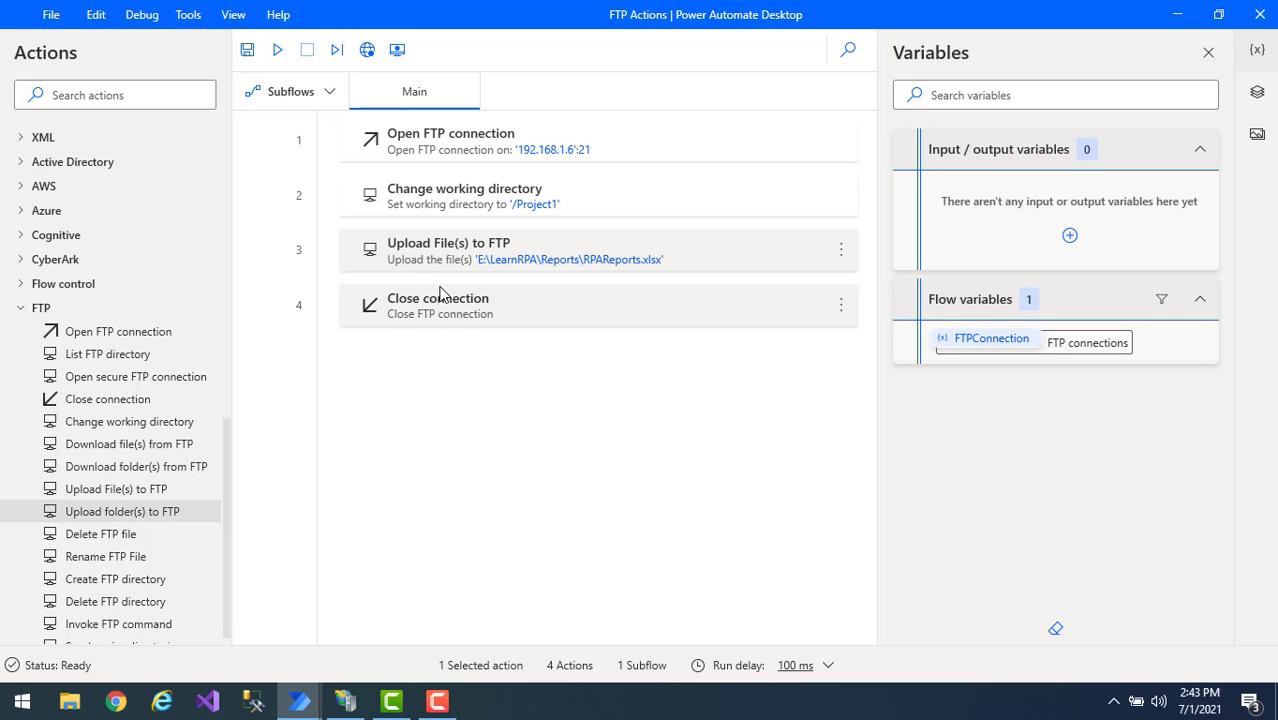
drag(440, 293, 430, 287)
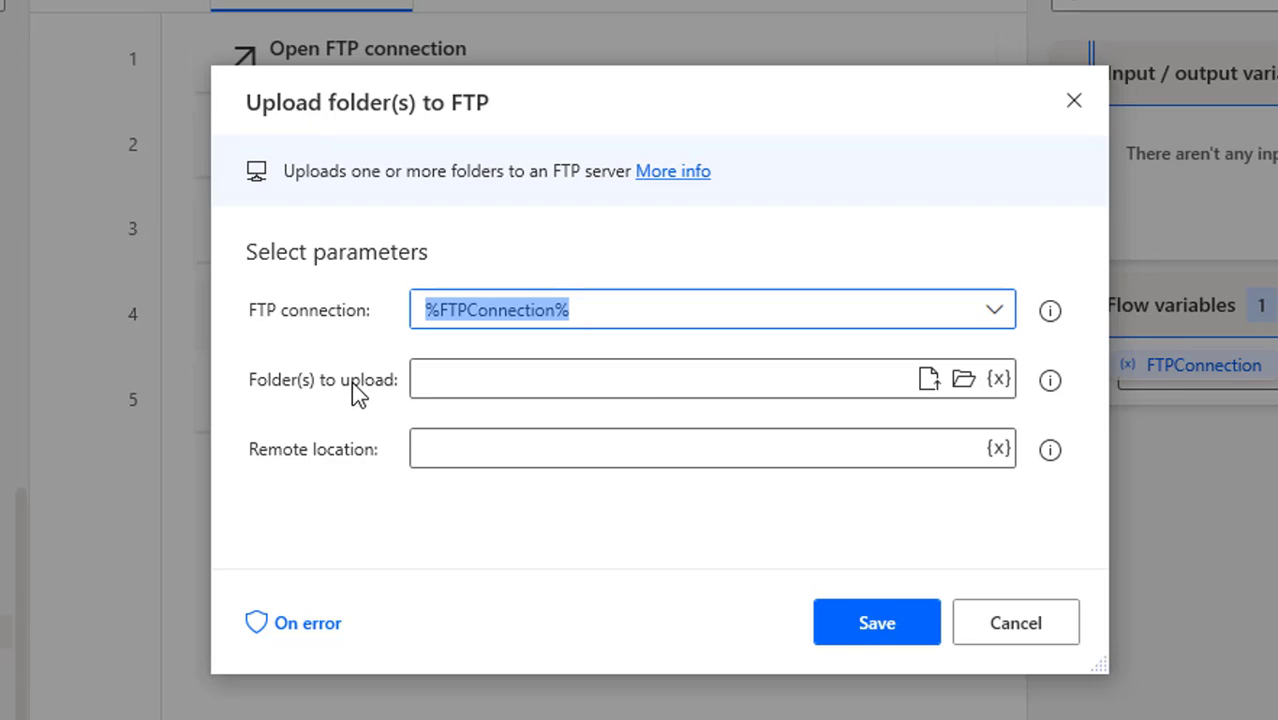
click(962, 380)
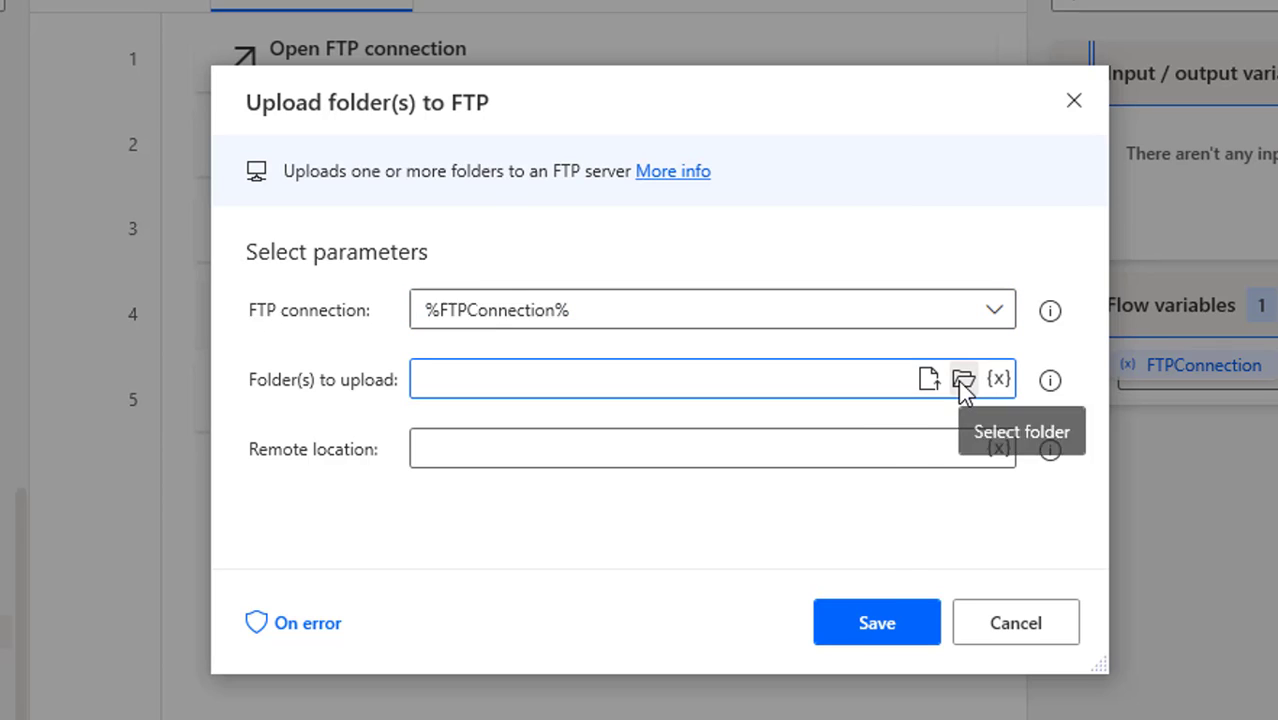
scroll(660, 428, down, 2)
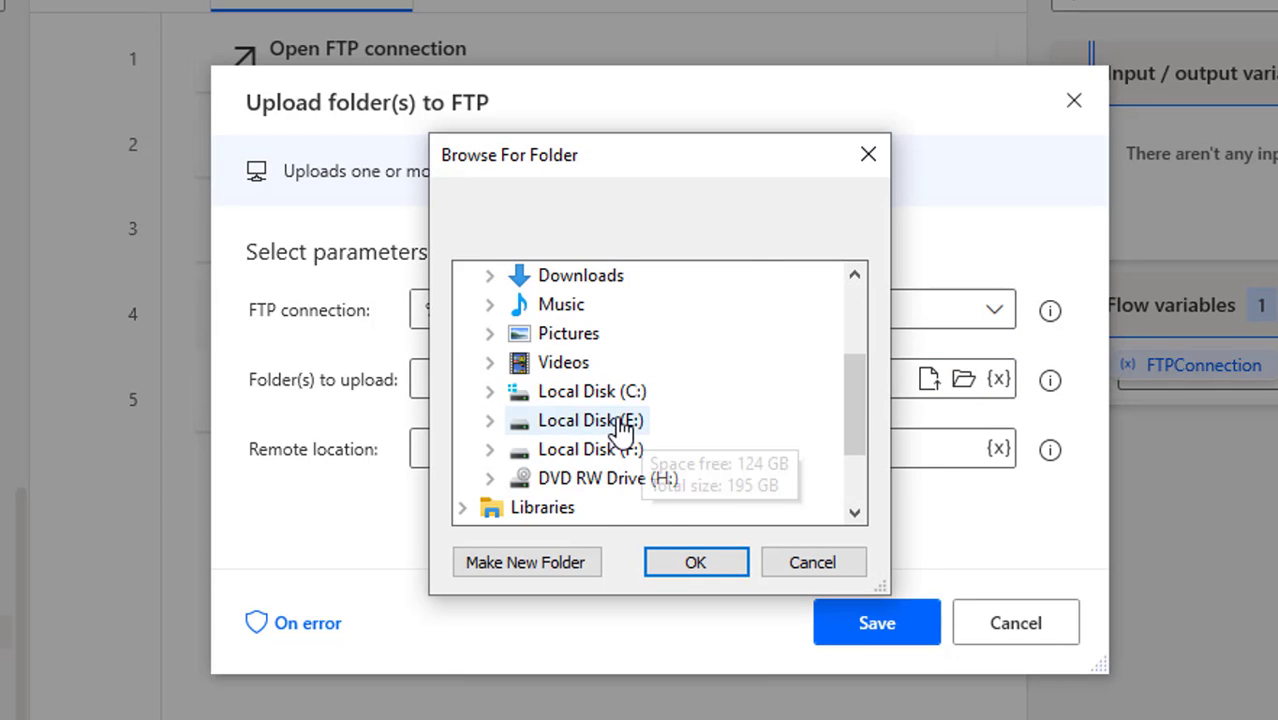
double_click(620, 422)
scroll(648, 468, down, 1)
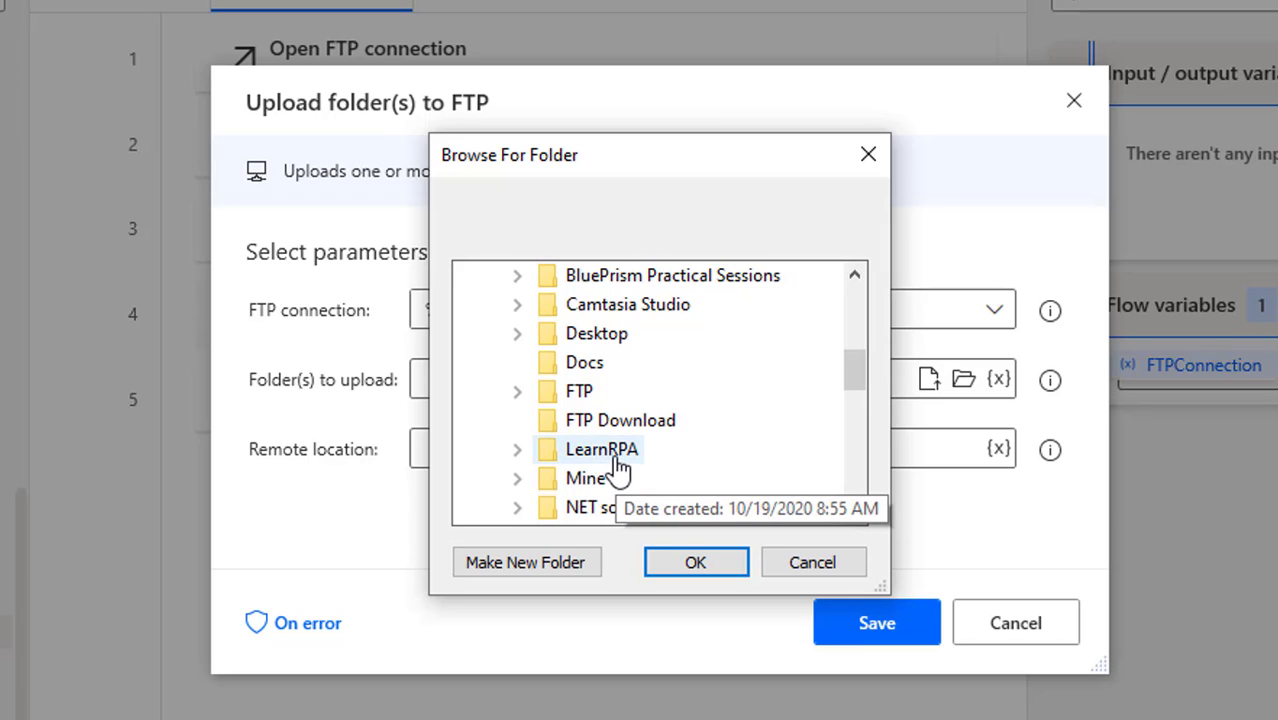
click(616, 456)
scroll(620, 470, down, 1)
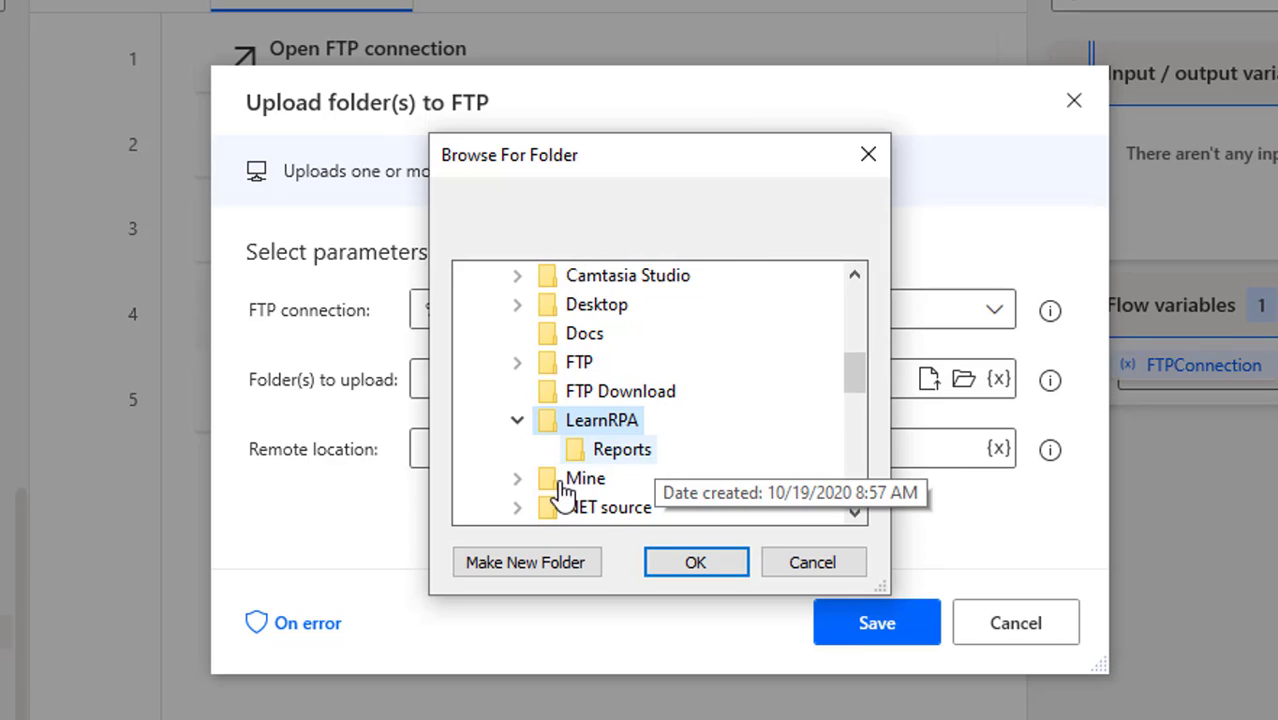
click(614, 462)
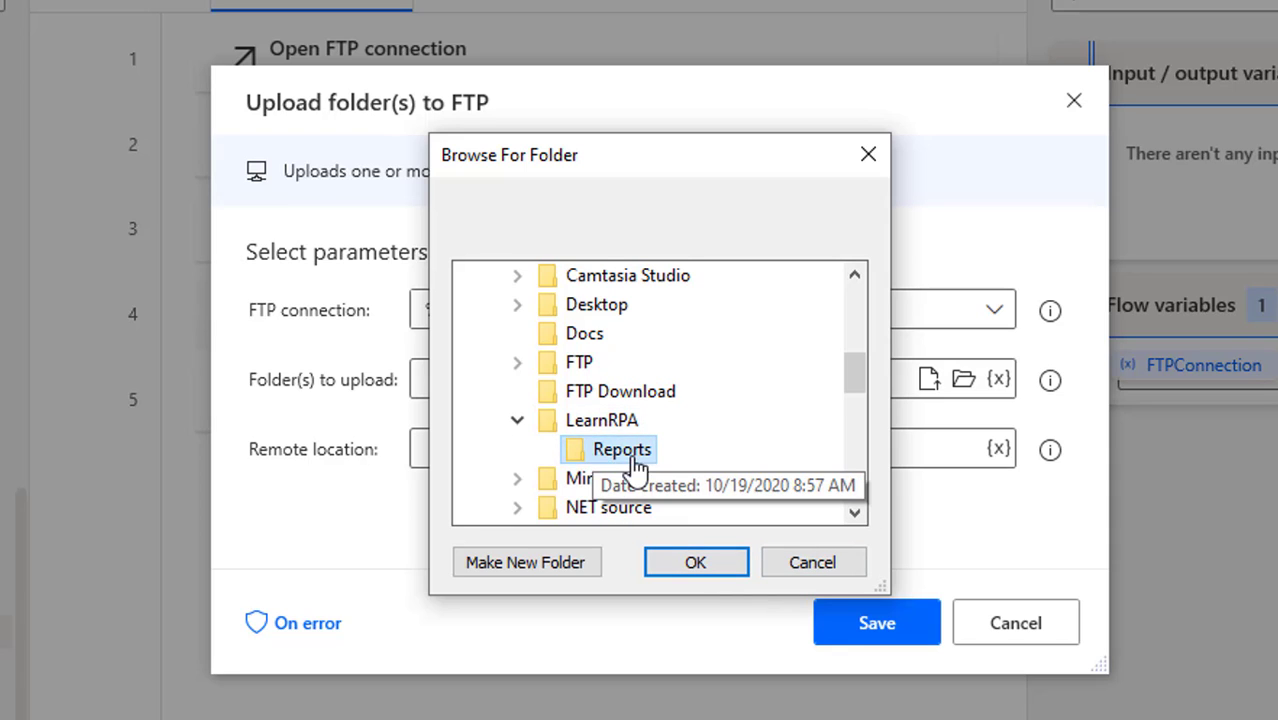
click(697, 564)
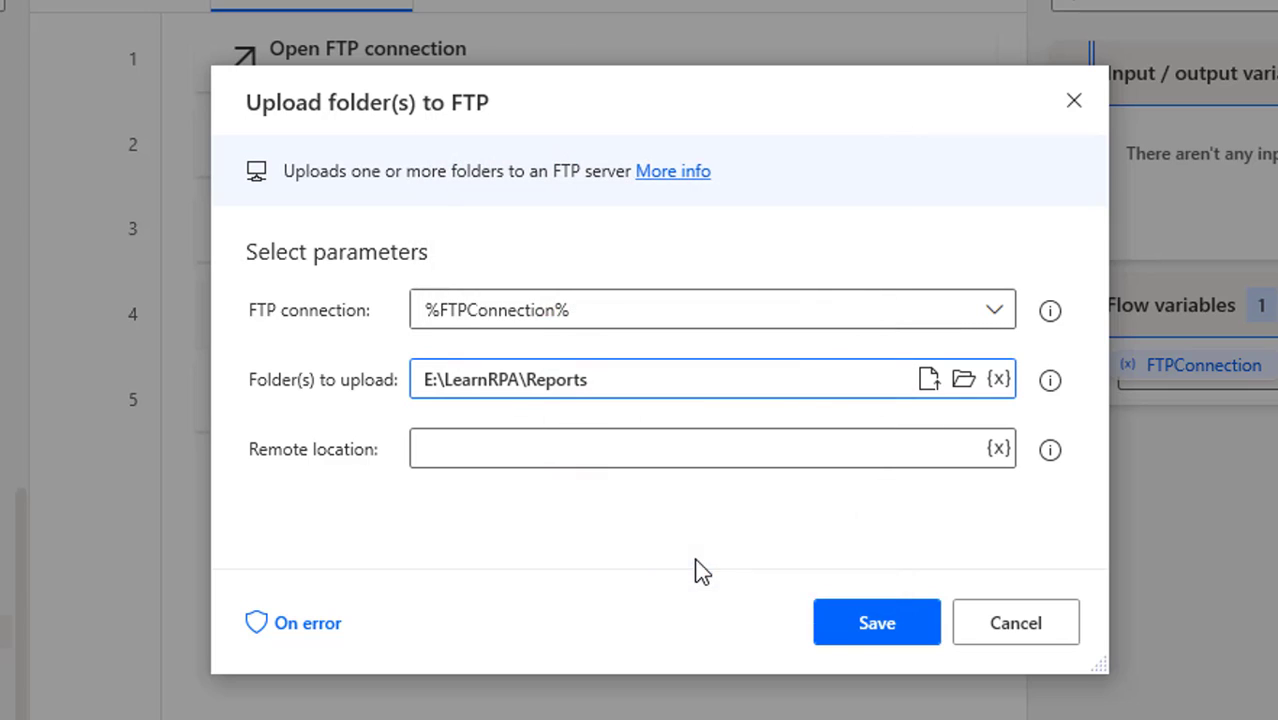
Set the folder upload's remote location to 'Testing' and save the step
click(496, 449)
text(Testing)
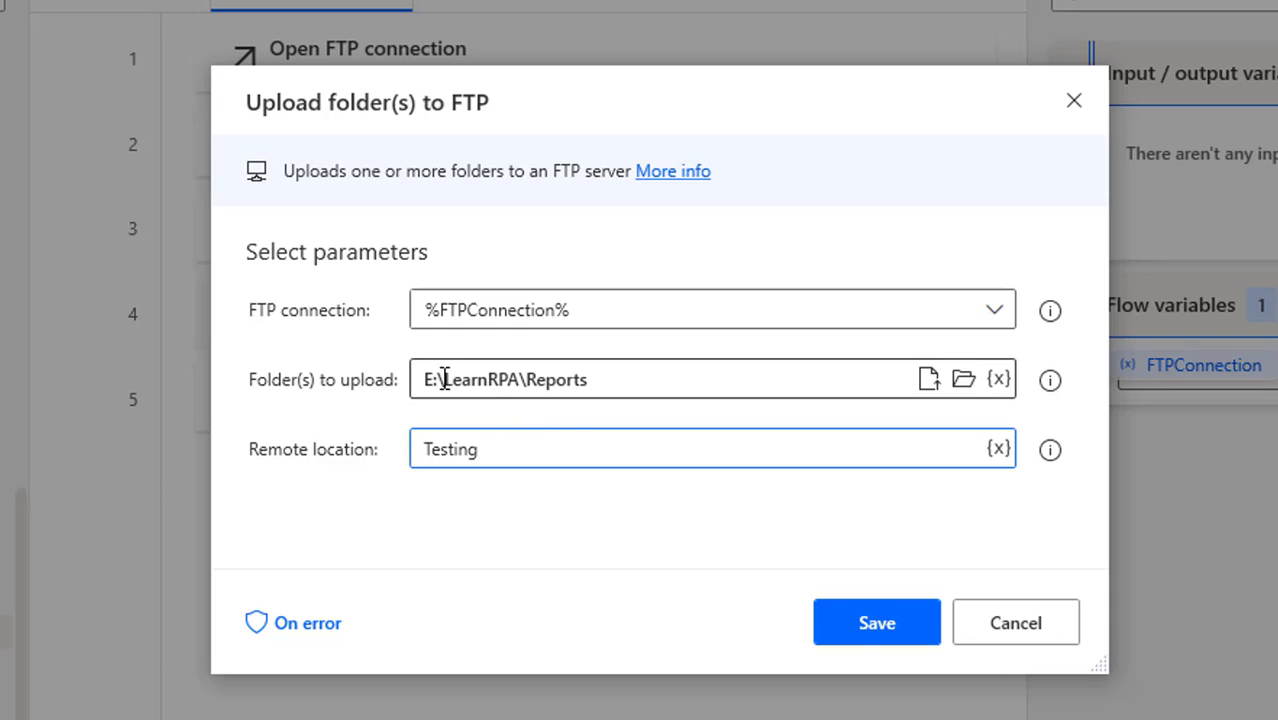
double_click(533, 385)
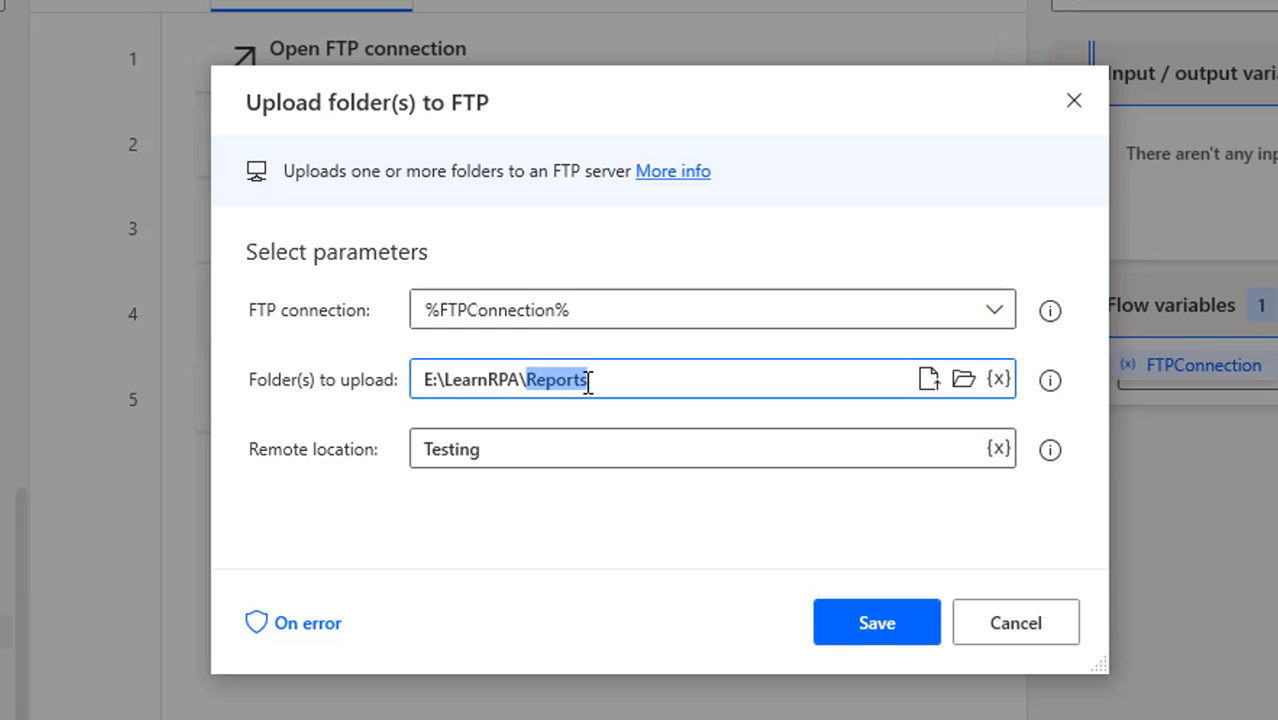
double_click(442, 451)
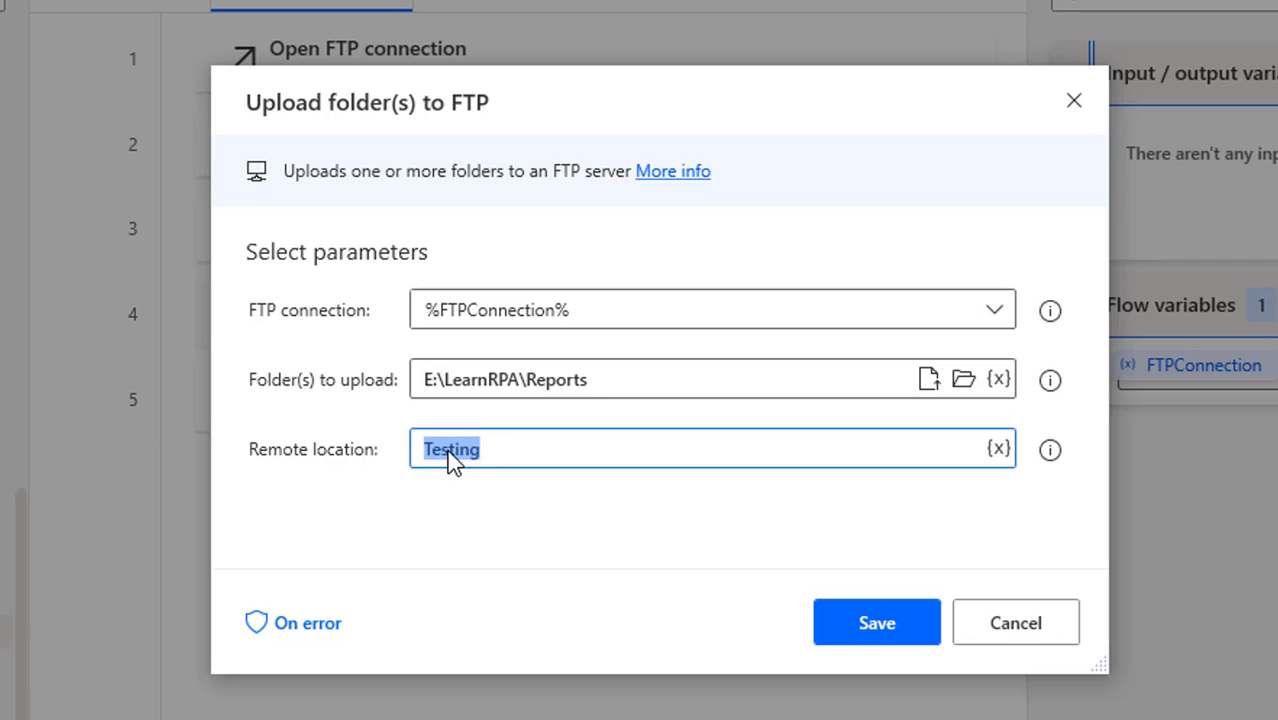
click(449, 456)
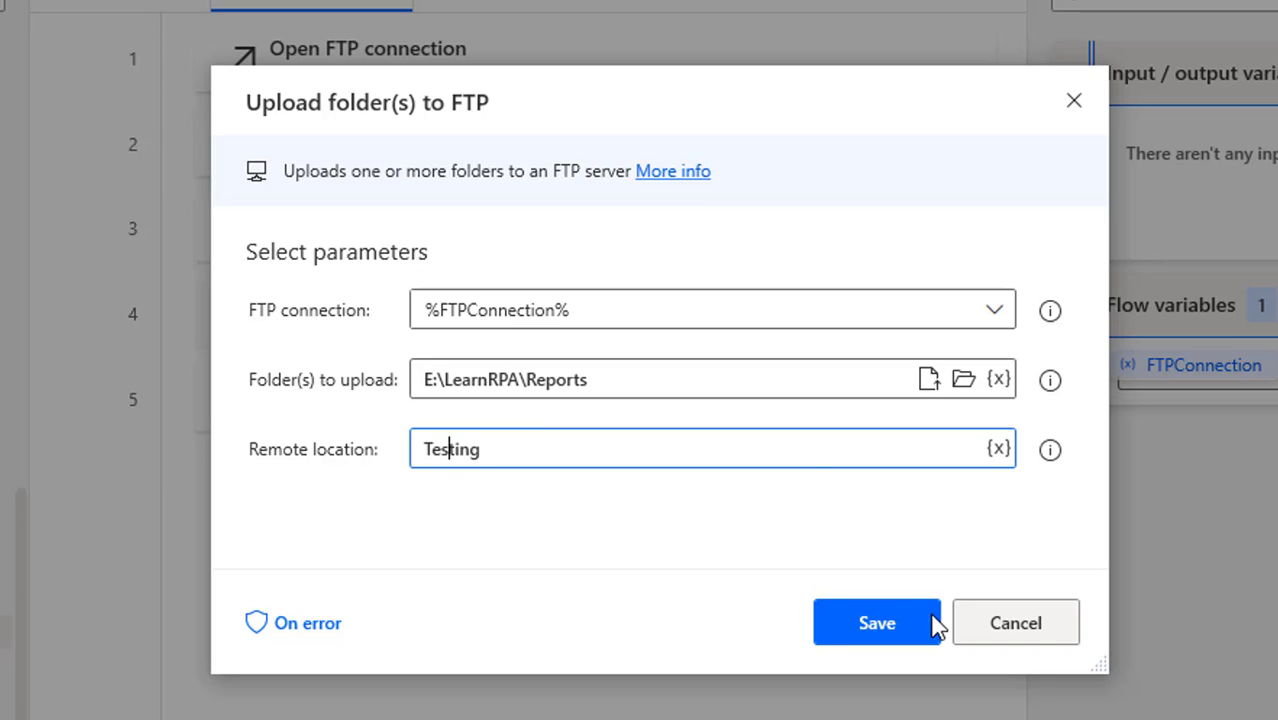
click(912, 640)
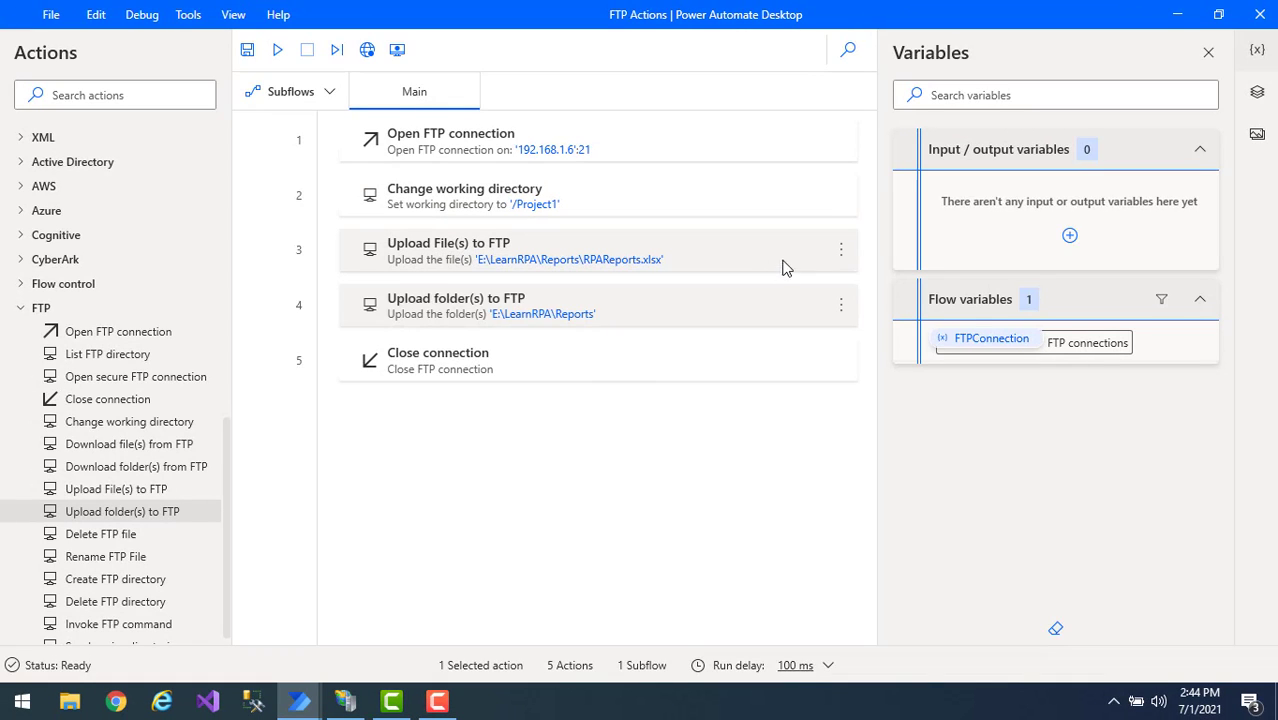
Disable the single-file upload step 3, open the Testing folder in Explorer, and run the flow
click(842, 251)
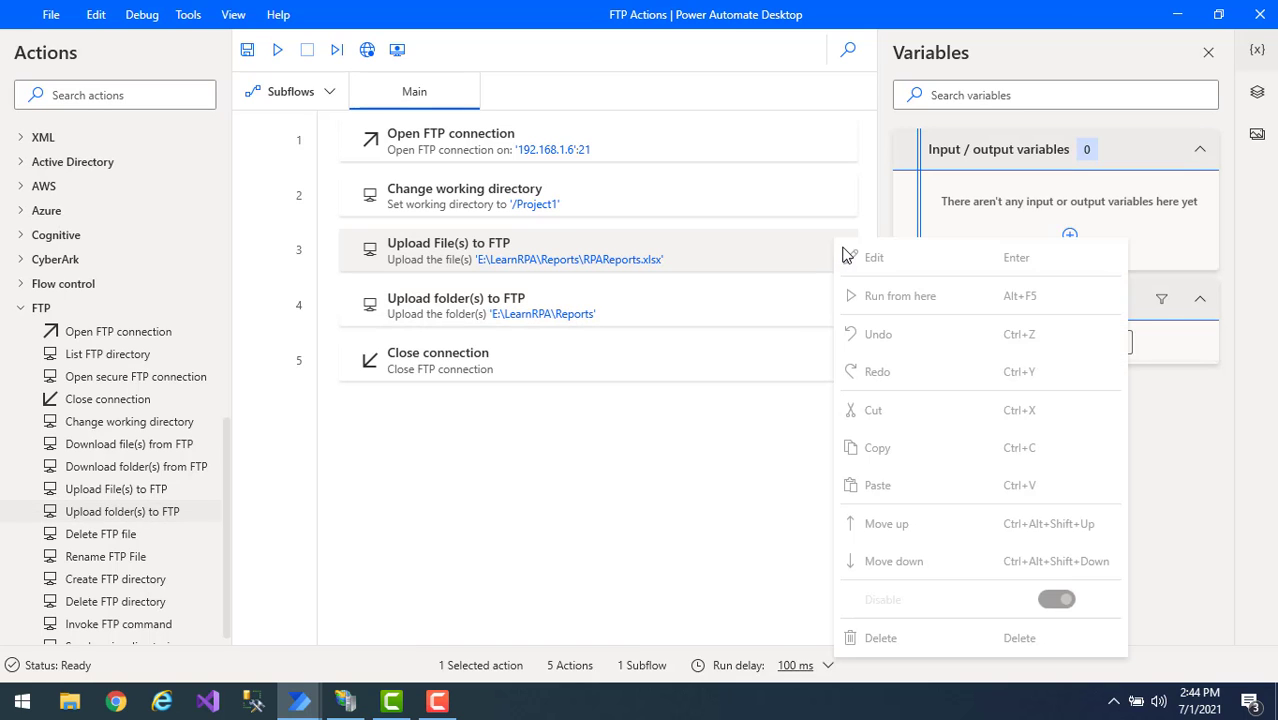
click(883, 602)
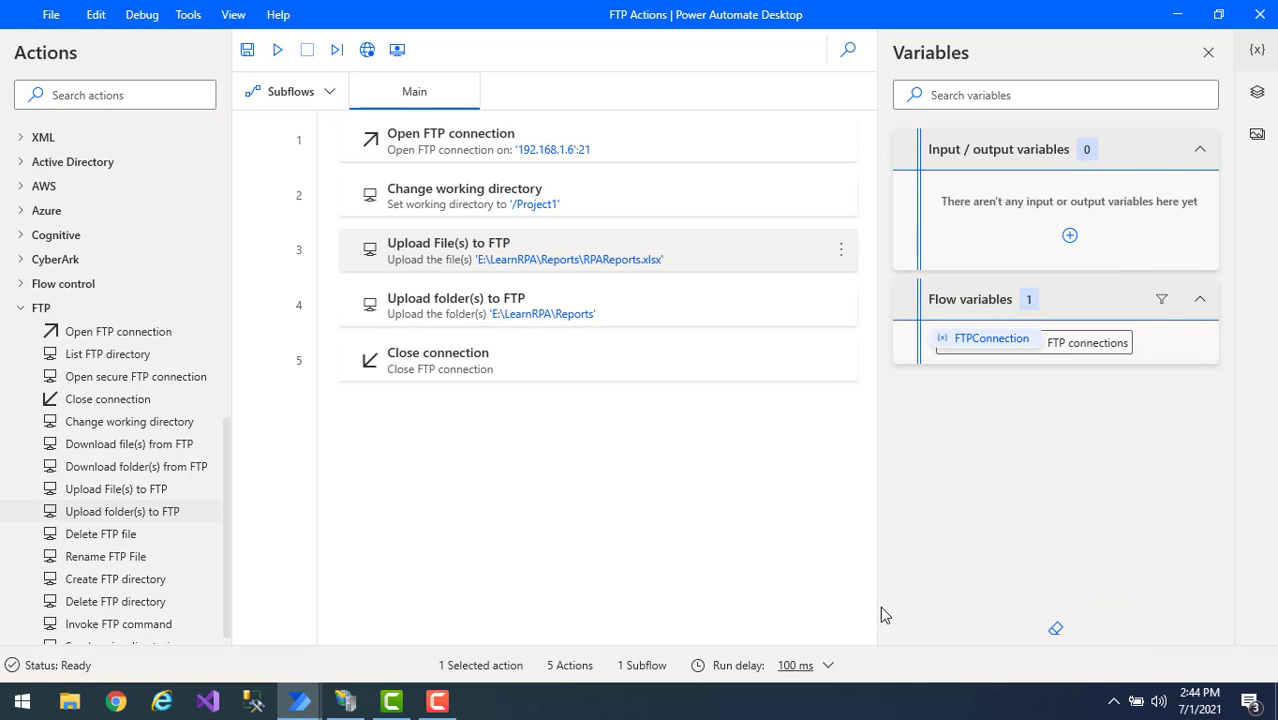
key(alt+Tab)
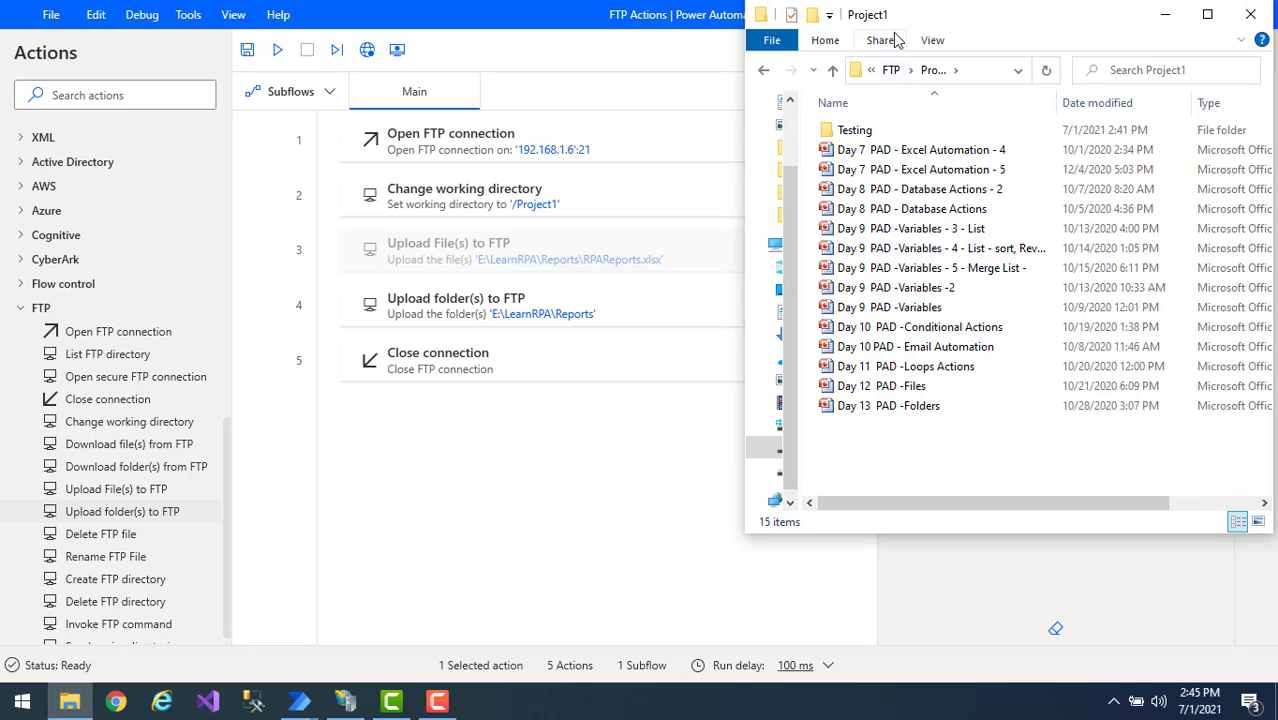
double_click(852, 133)
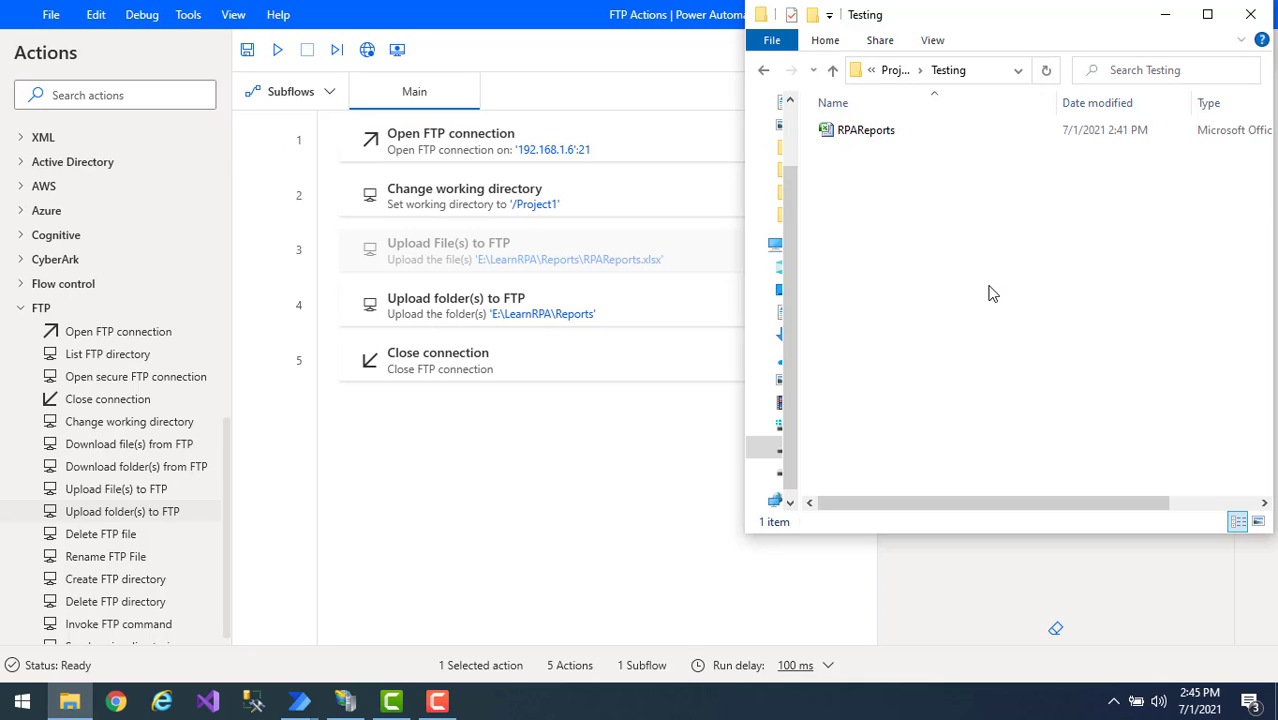
click(280, 62)
Check that Testing now contains the uploaded Reports folder with RPAReports inside
click(1005, 349)
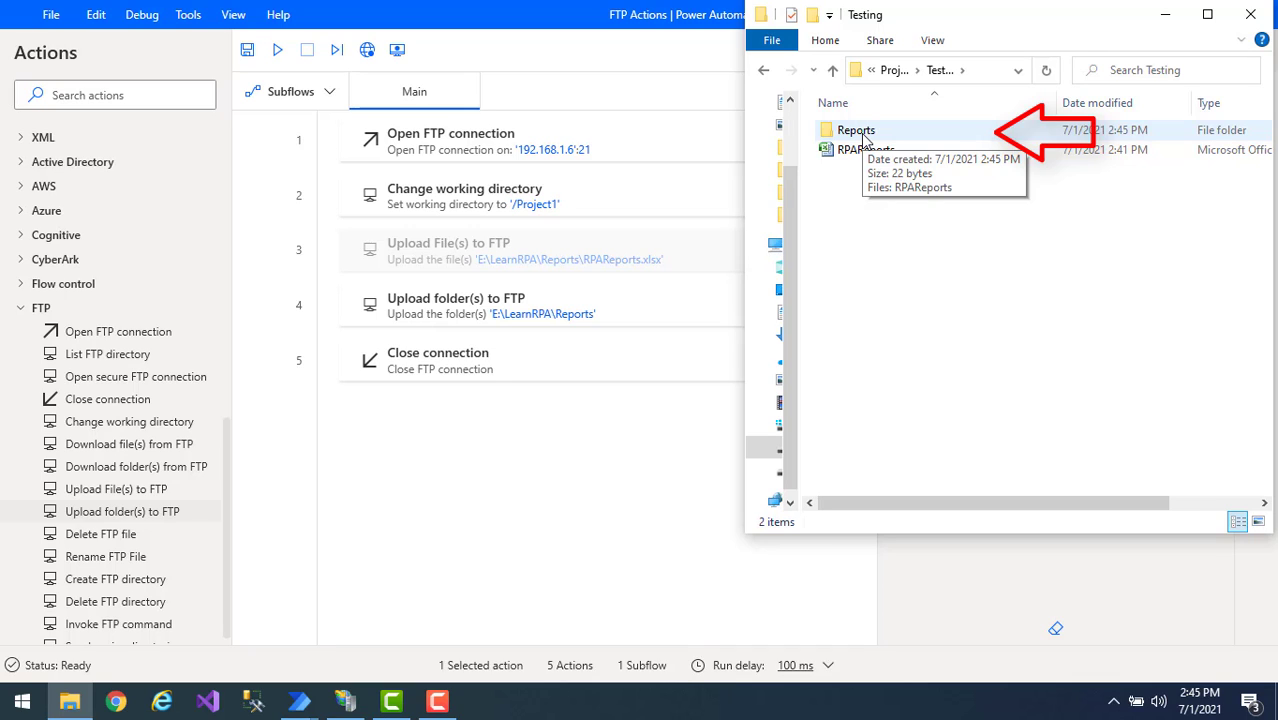
double_click(864, 138)
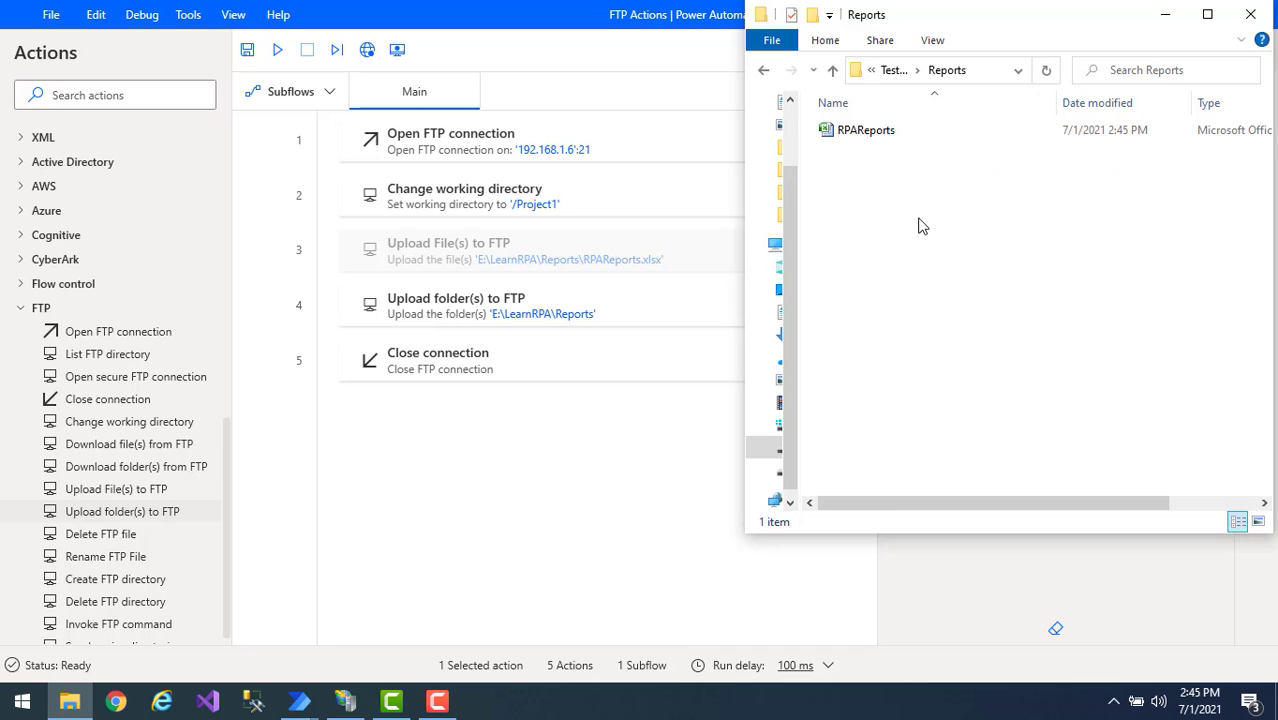
click(833, 71)
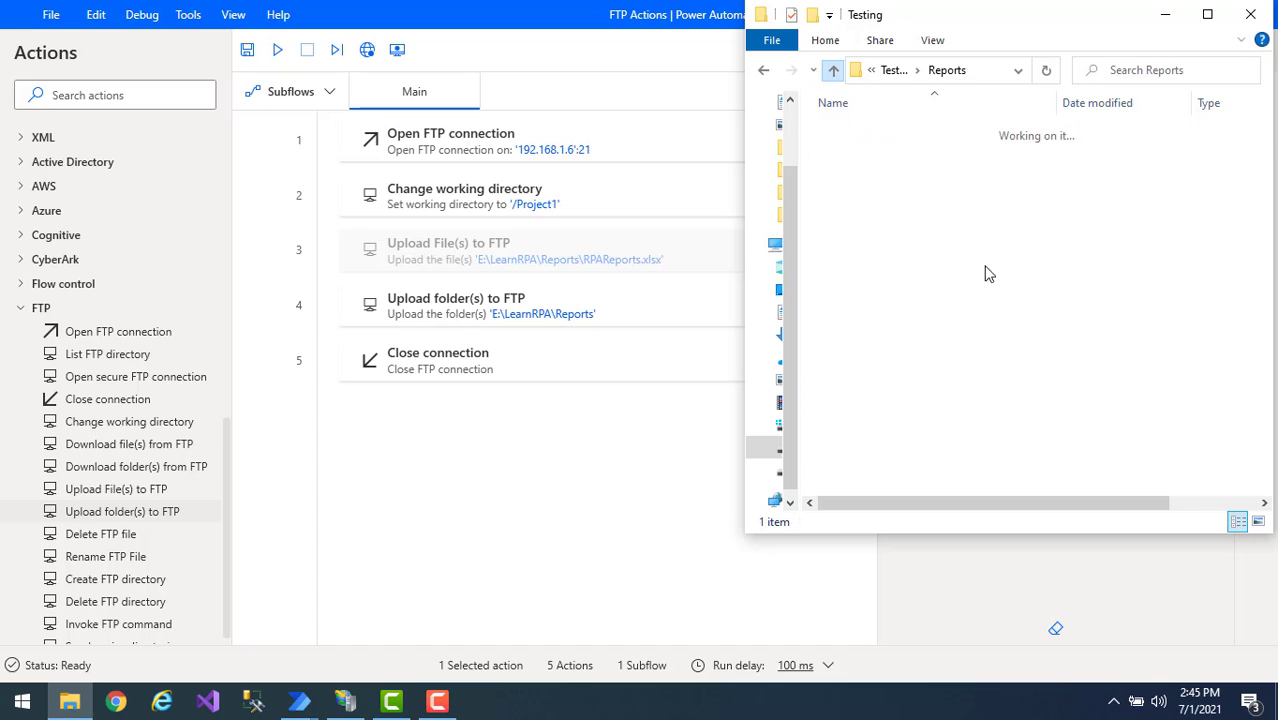
double_click(888, 140)
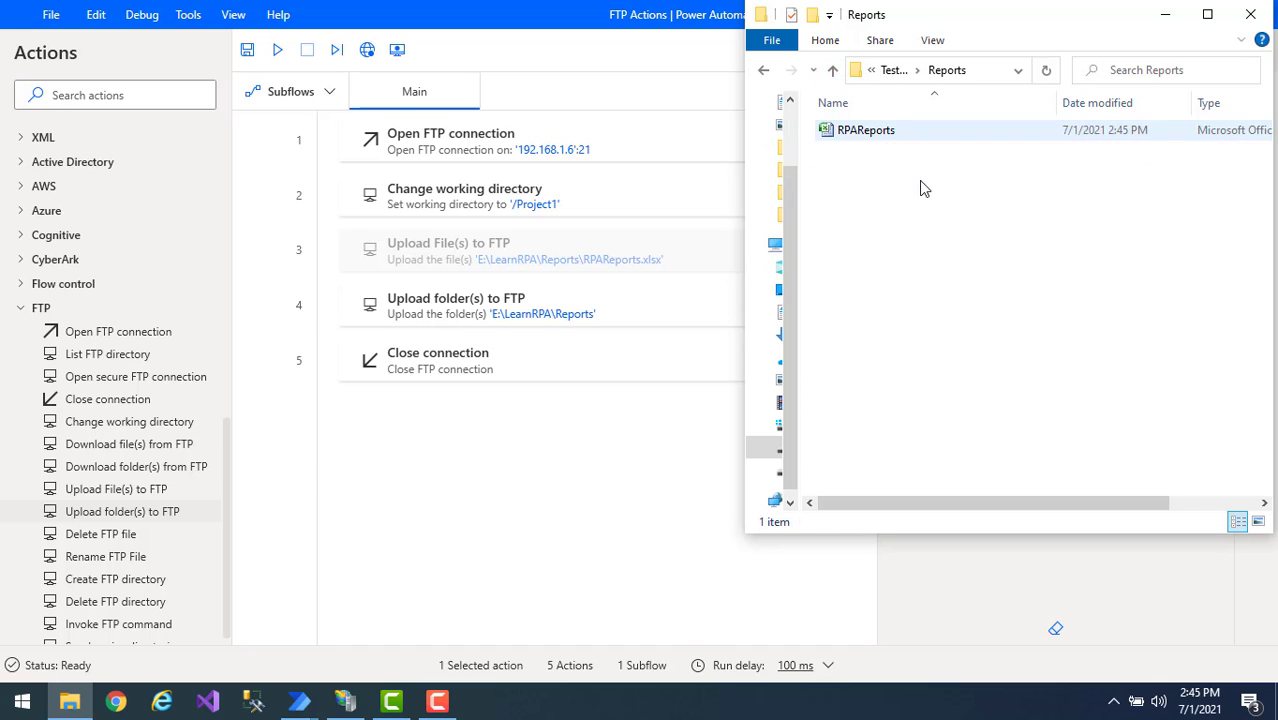
click(833, 70)
click(669, 488)
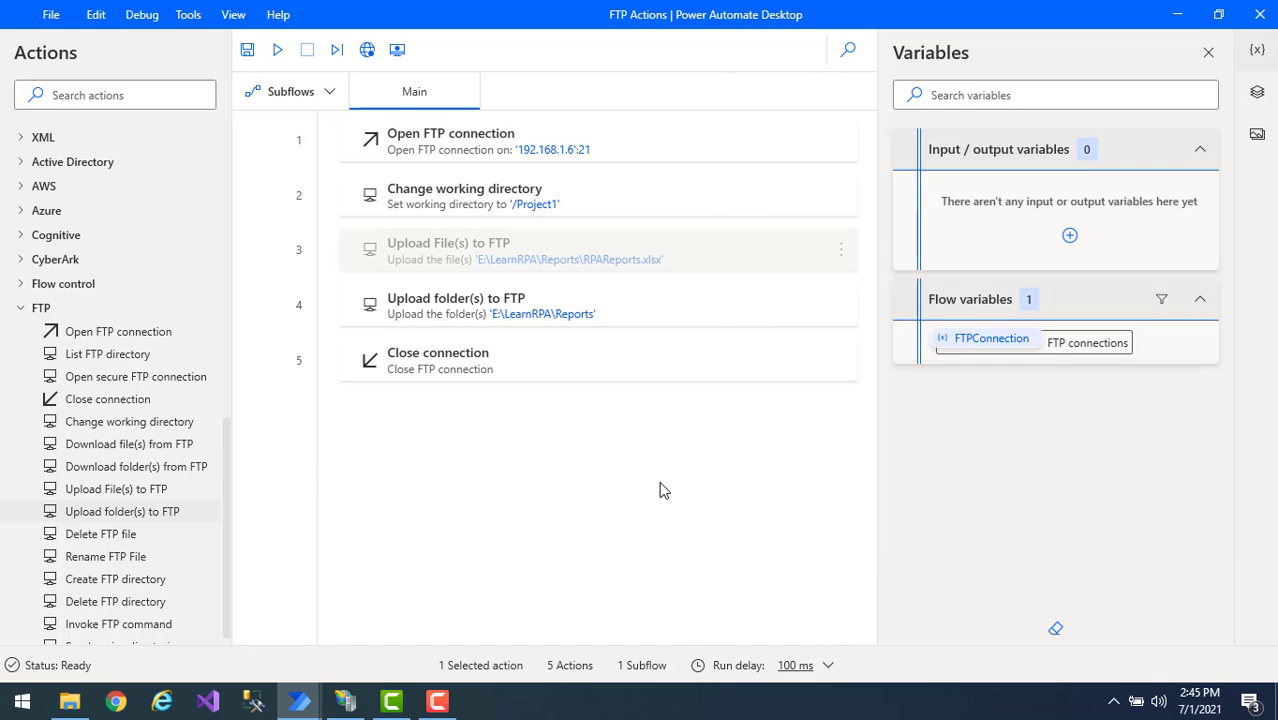